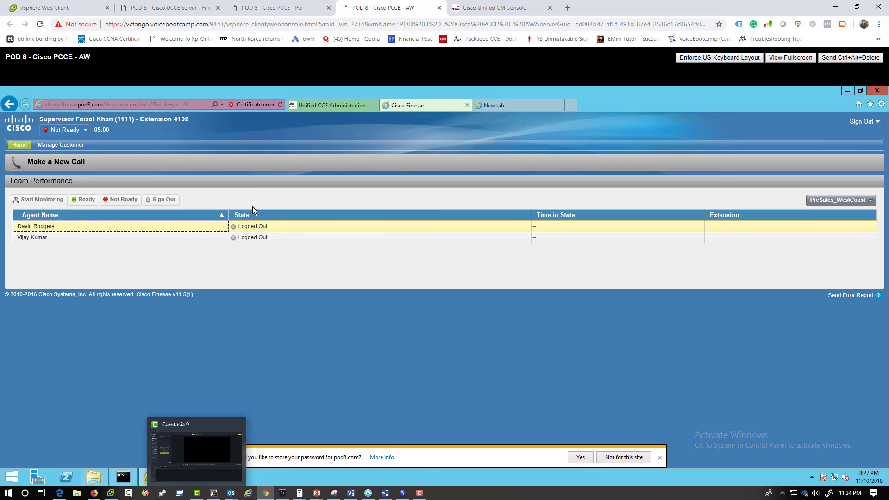
- Add a new skill group named PostSales under Manage > Skill Groups and save it
click(338, 102)
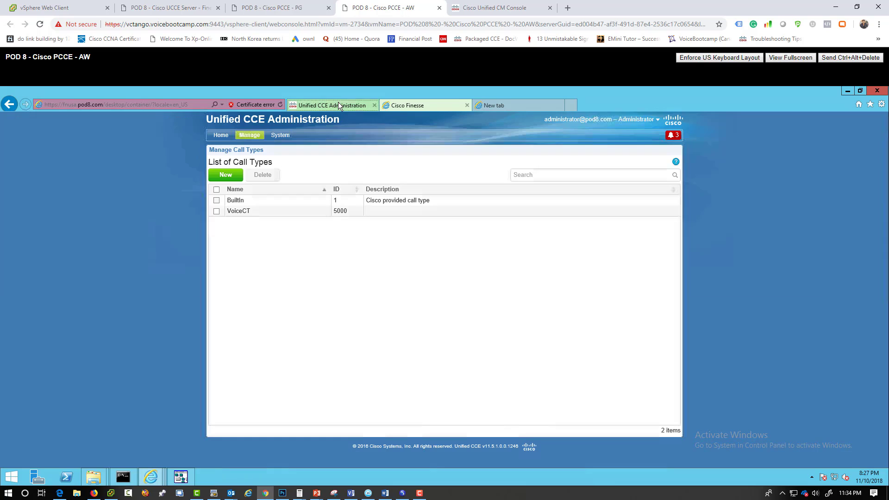
click(252, 137)
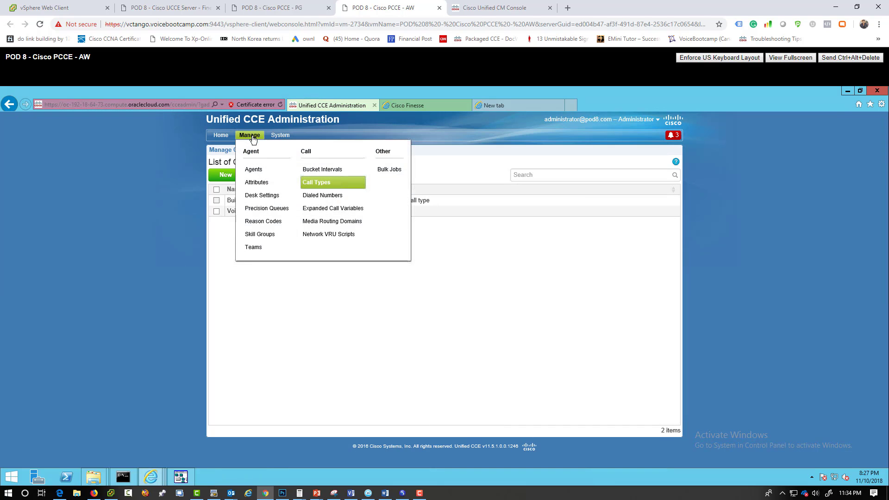
click(264, 236)
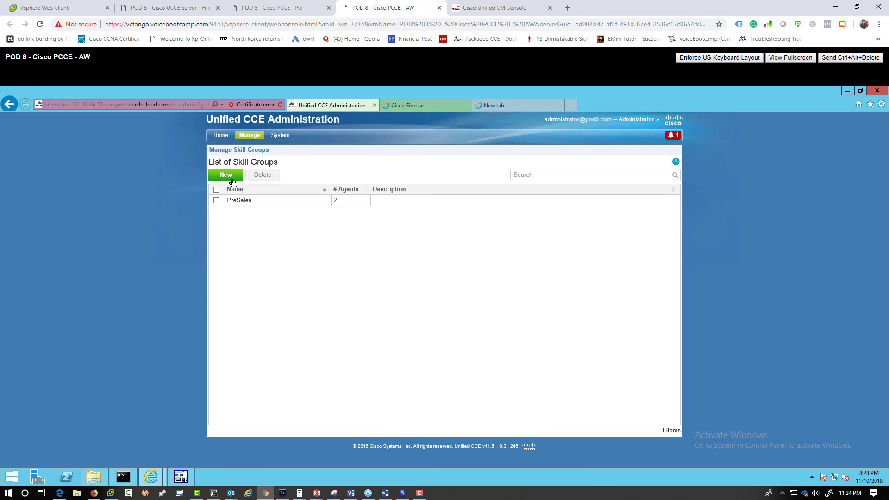
click(232, 179)
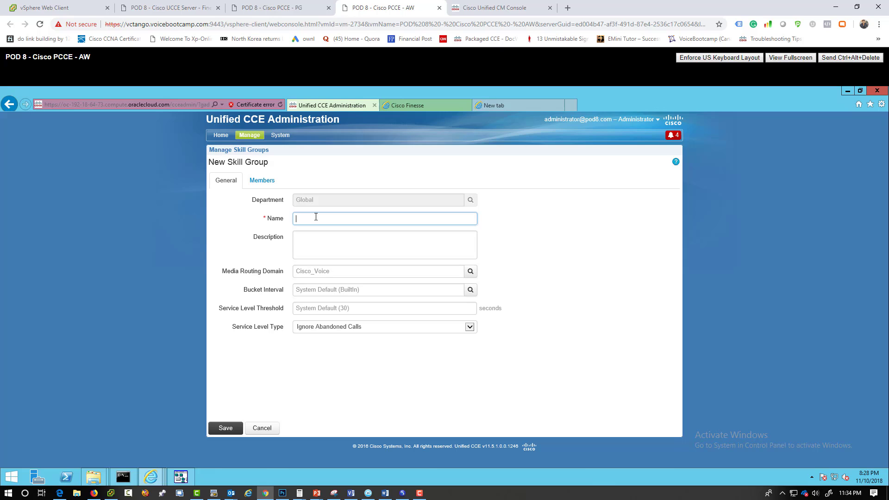
text(Suppo)
text(rt)
double_click(378, 220)
text(PostSales)
key(Return)
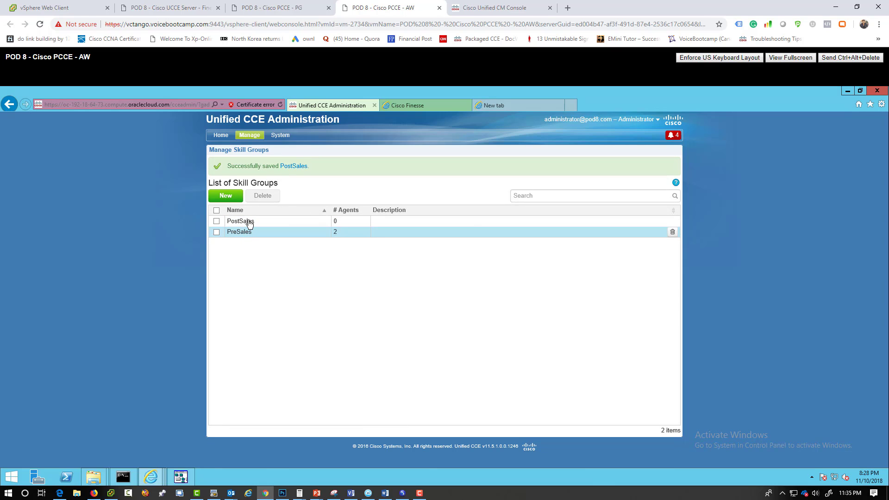
- Add one agent to PostSales's Members list through the Add Agents popup
click(290, 223)
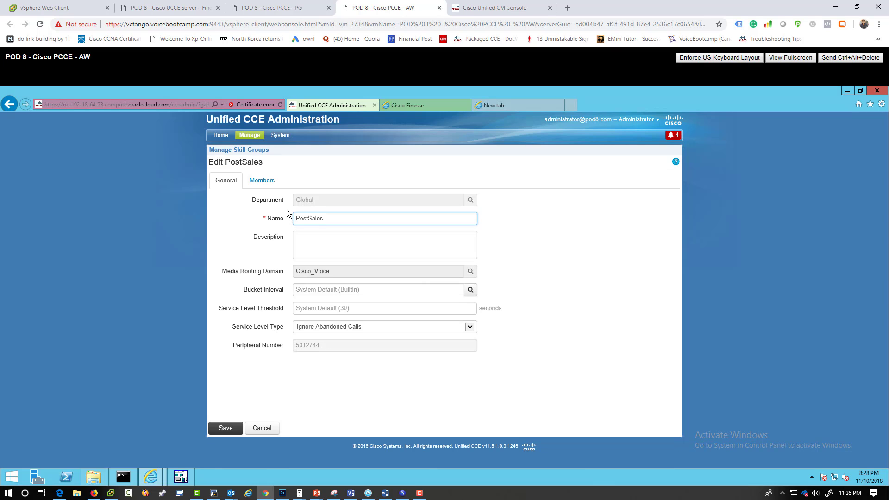
click(263, 181)
click(397, 201)
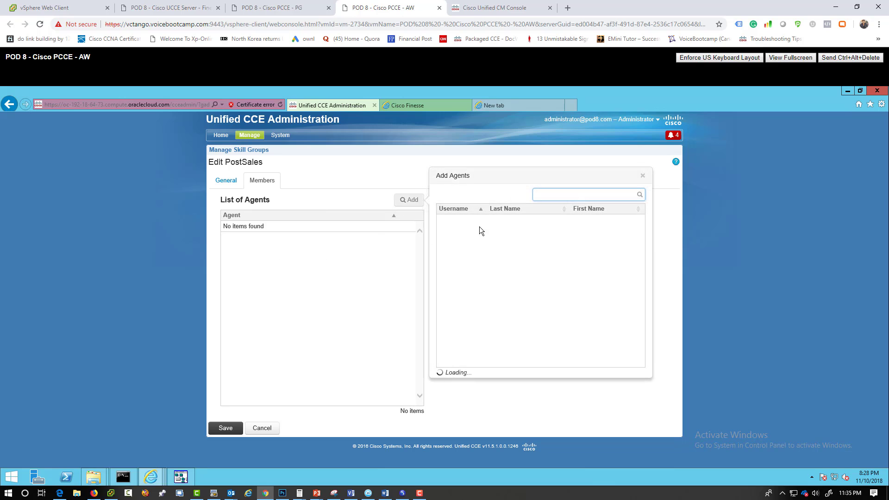
click(449, 241)
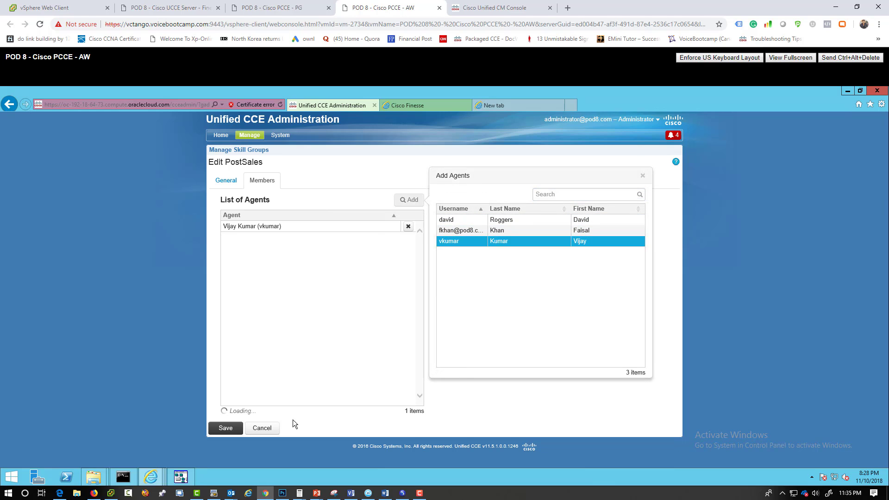
click(216, 428)
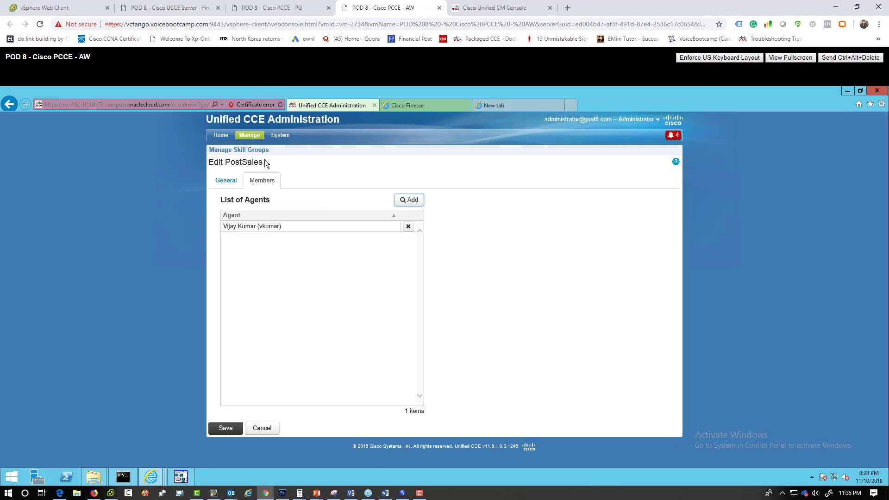
click(251, 137)
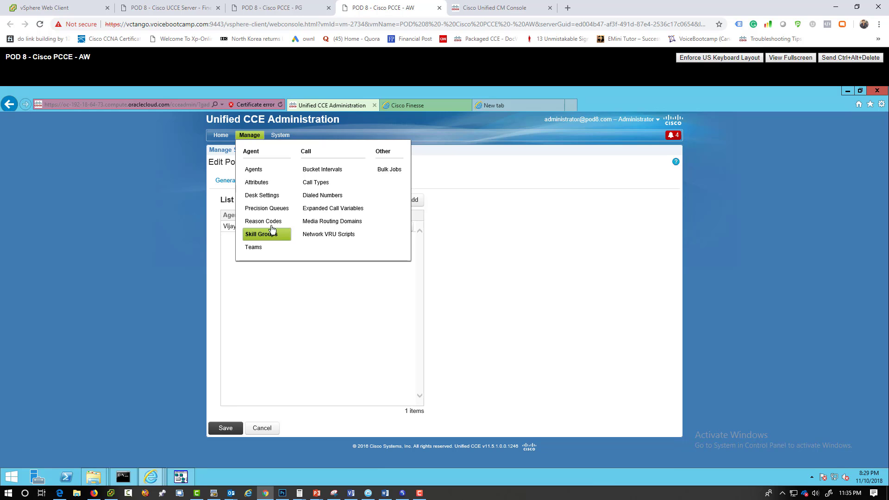
- Save Boolean attribute EastCoast, default True, described 'Agent Located in EastCoast'
click(256, 182)
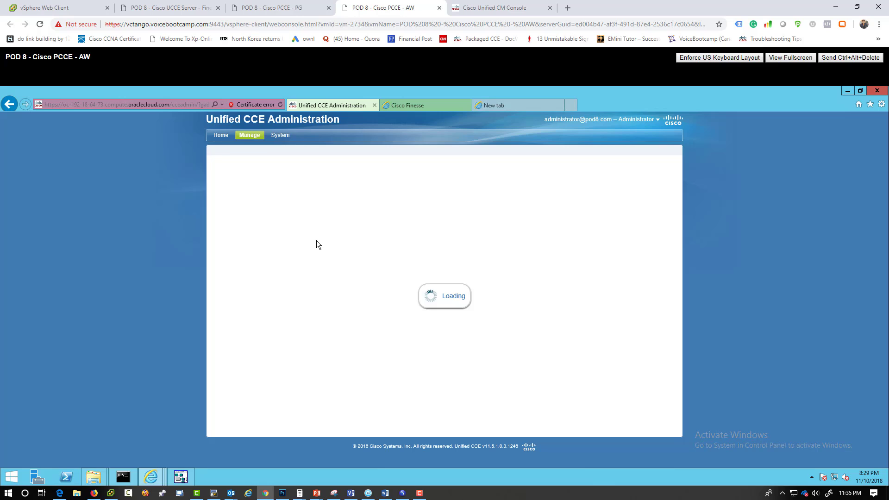
click(224, 177)
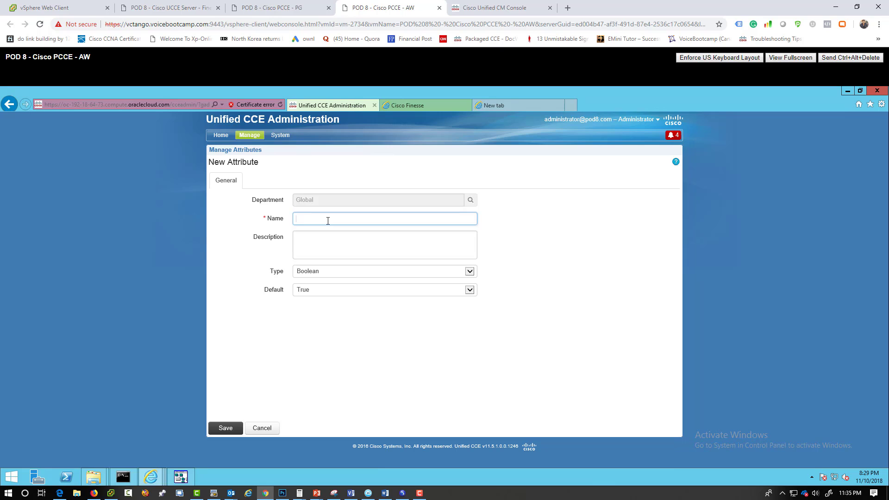
text(Eng)
key(BackSpace)
key(BackSpace)
text(astCoa)
text(st)
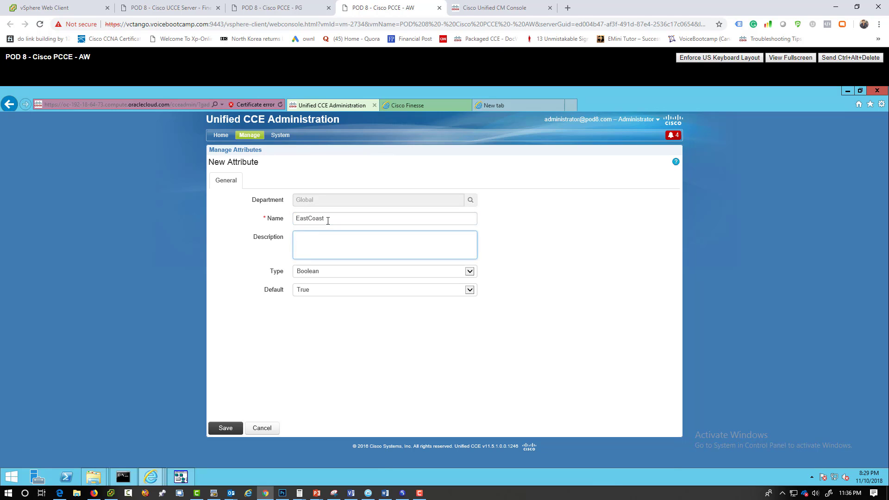
text(Agent Locat)
text(ed in EastCoast)
click(239, 425)
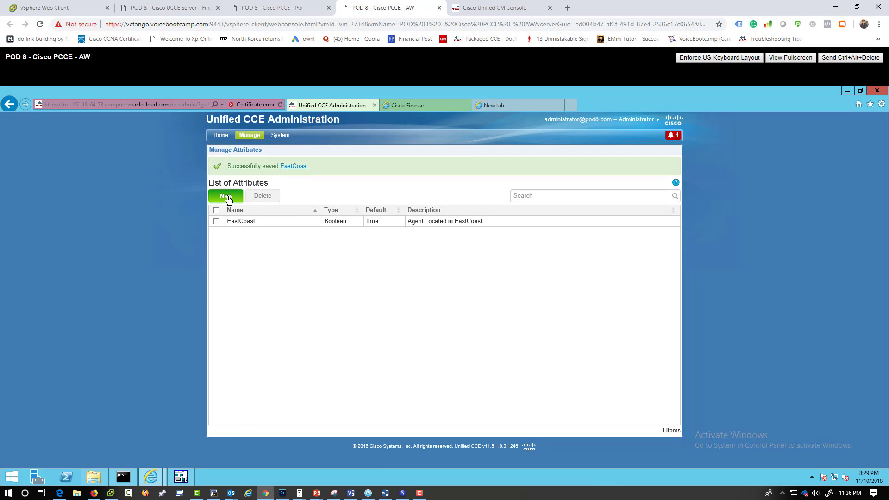
- Create the English proficiency attribute with default level 8 and save it
click(224, 196)
text(English)
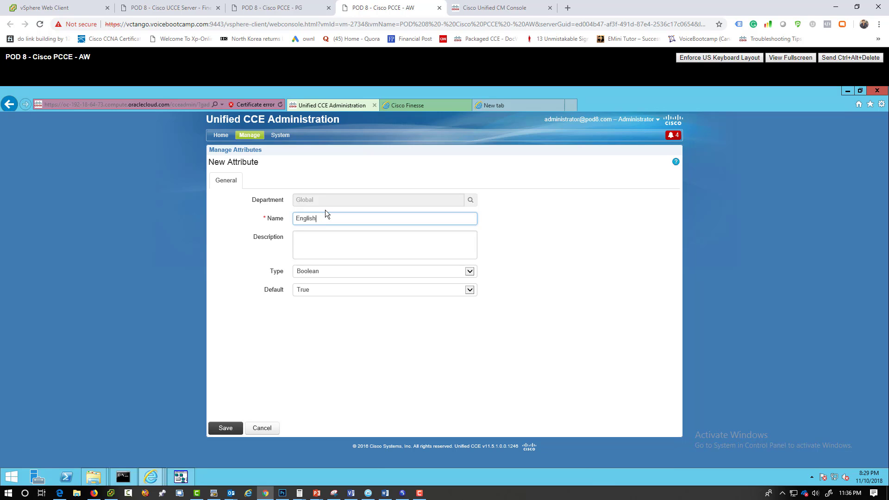
click(337, 273)
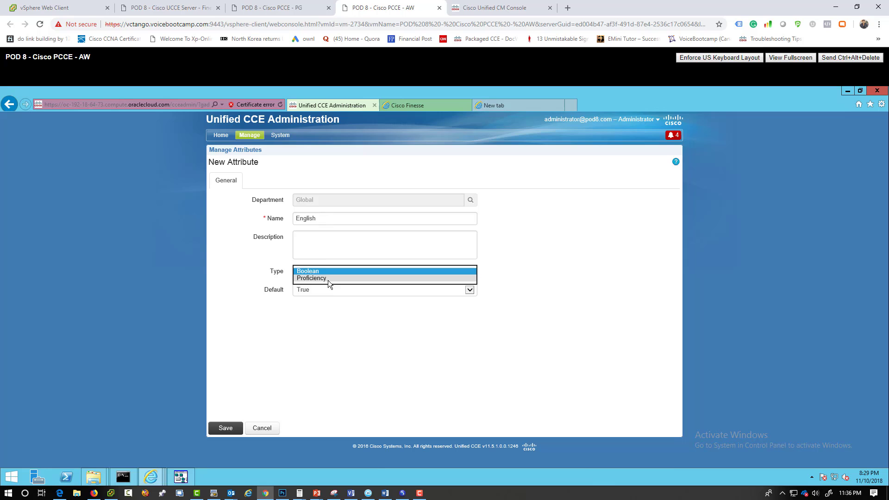
click(328, 278)
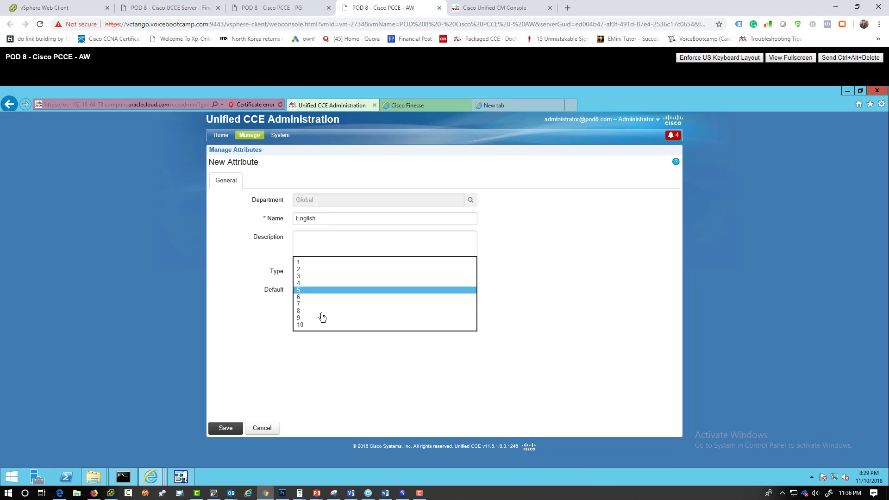
click(319, 310)
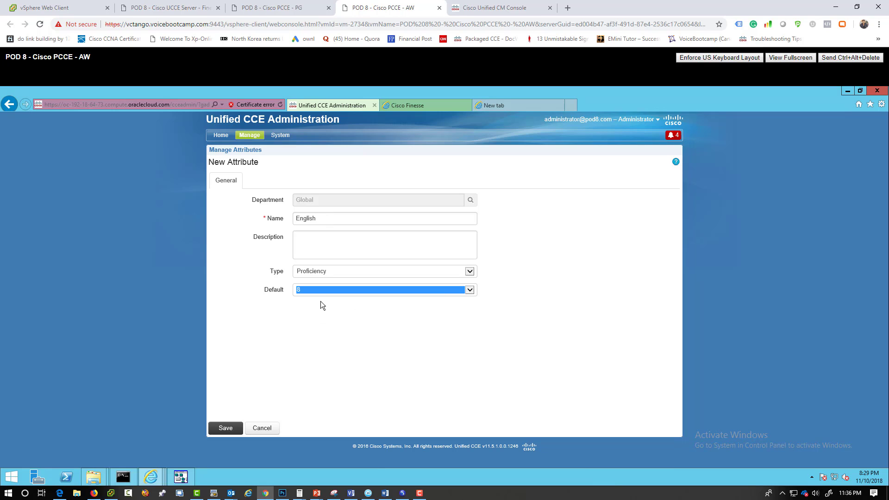
click(219, 429)
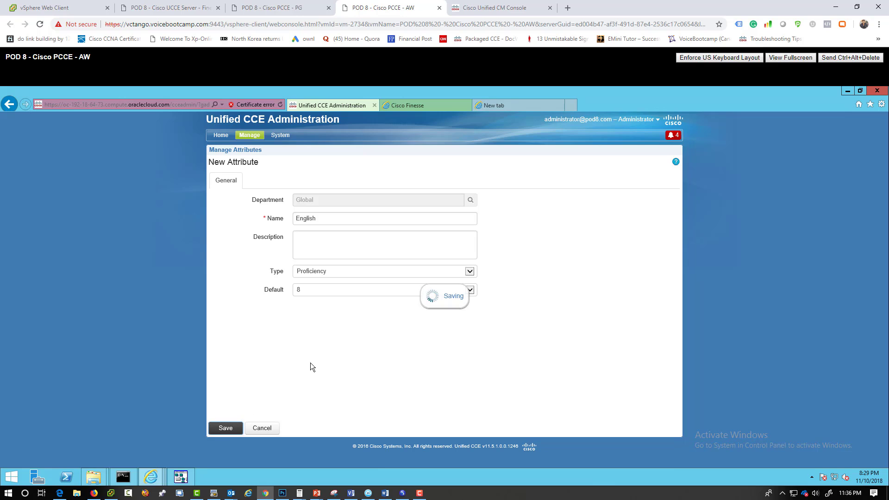
- Save Boolean attribute Certified, default True, described 'Certified Insurance Broker'
click(224, 195)
text(Certified)
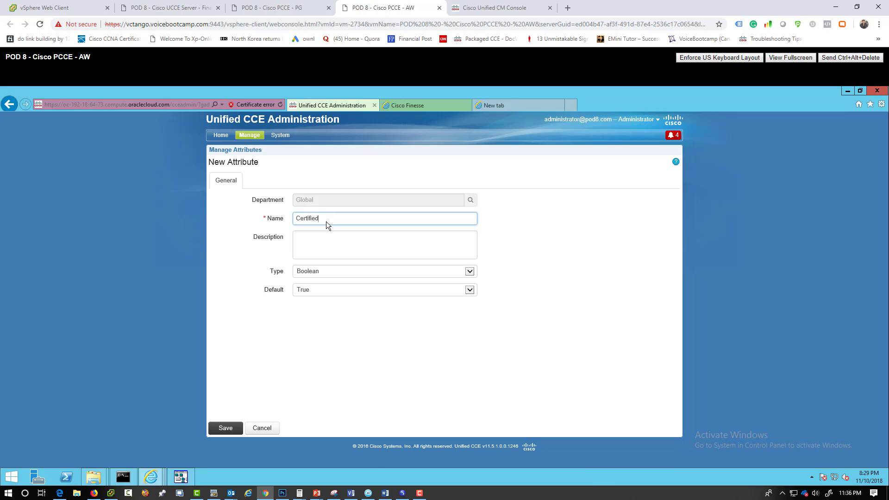
key(Tab)
text(C)
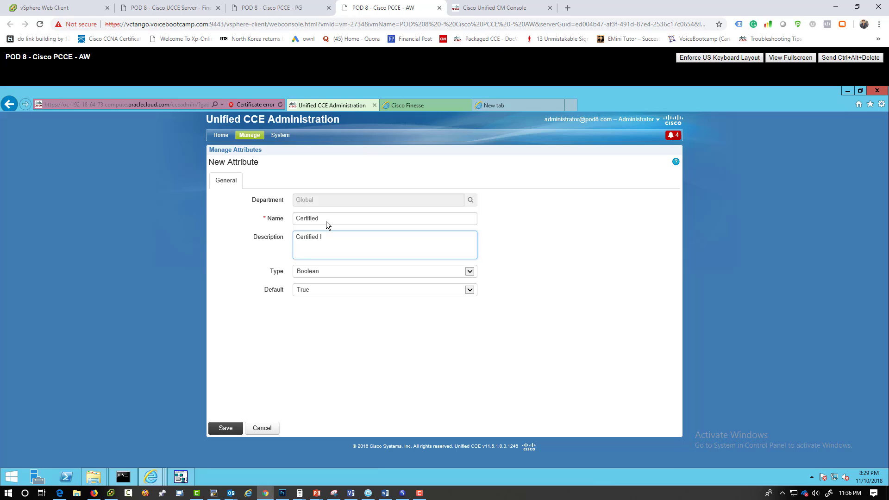
text(roker)
click(235, 428)
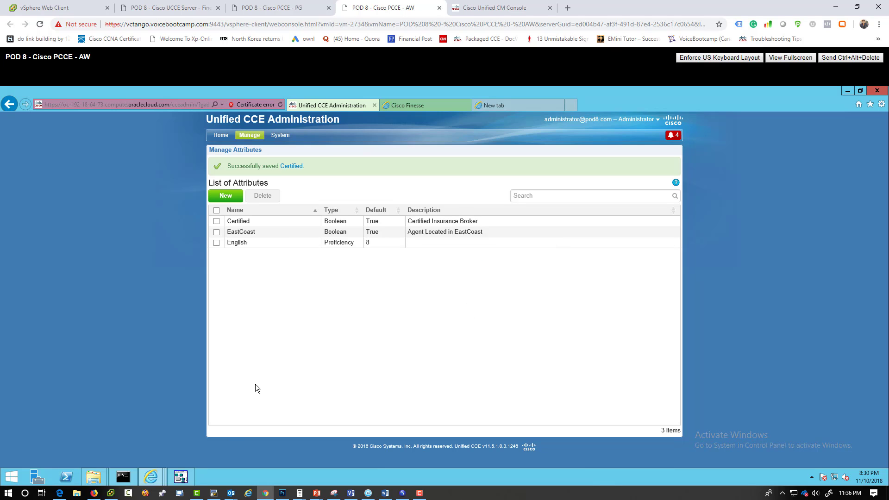
click(251, 135)
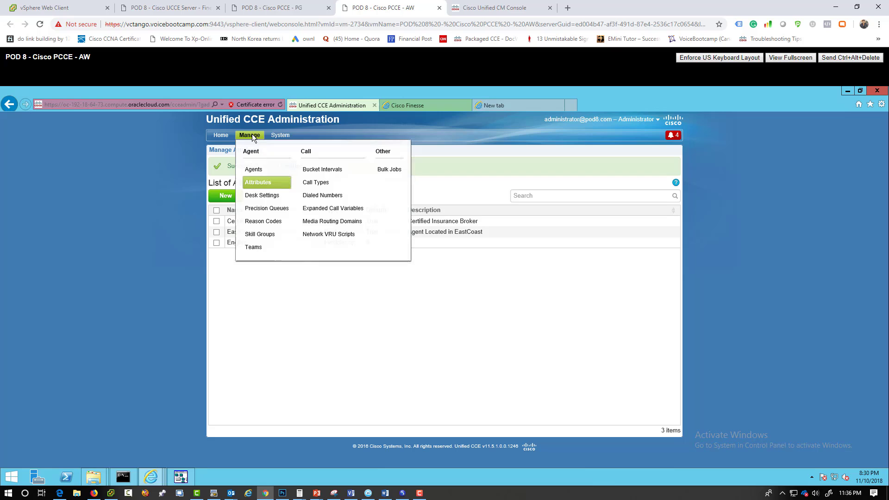
click(264, 169)
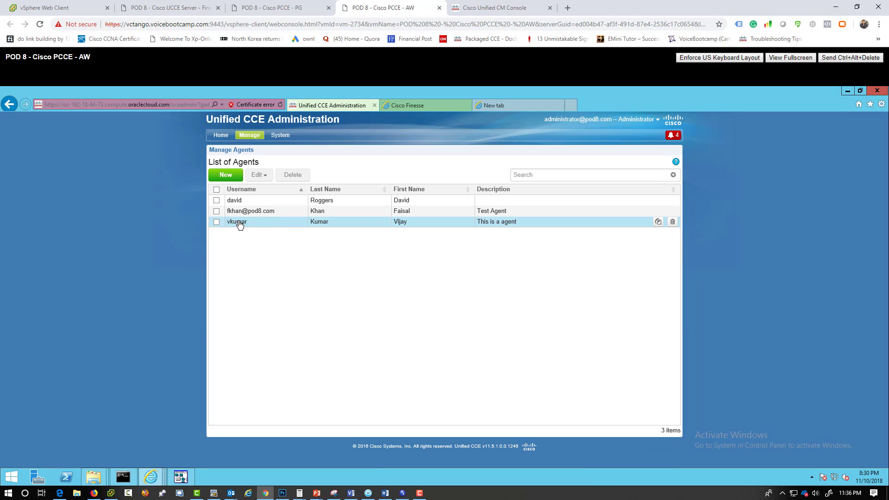
click(239, 224)
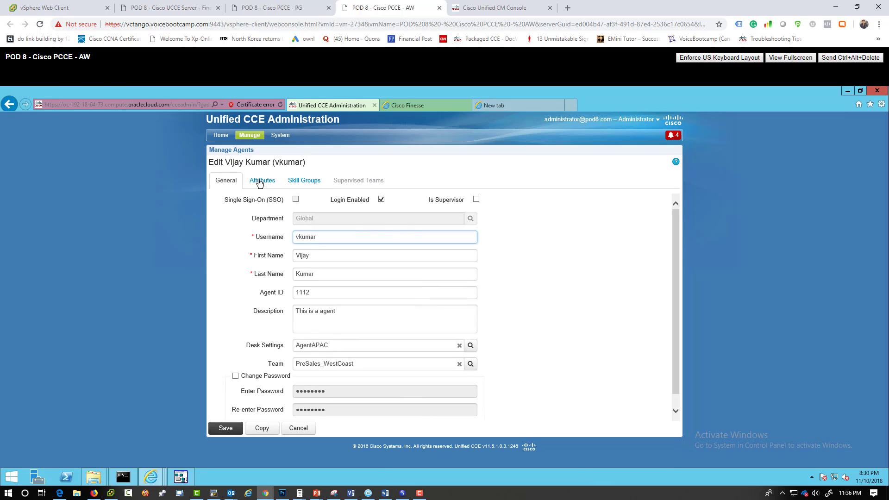
click(253, 183)
click(410, 199)
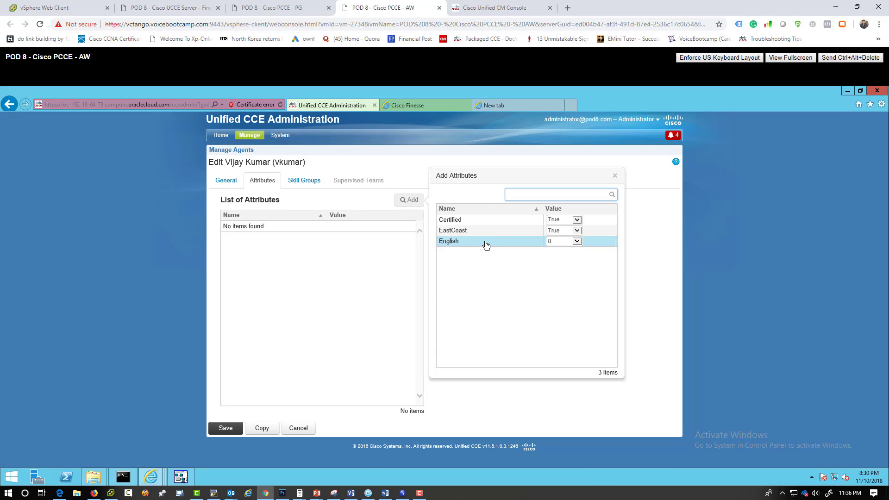
click(574, 231)
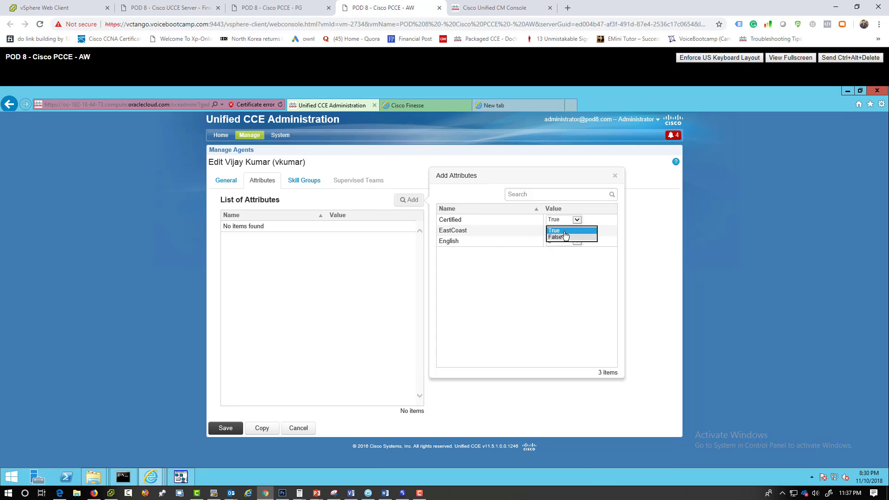
click(565, 231)
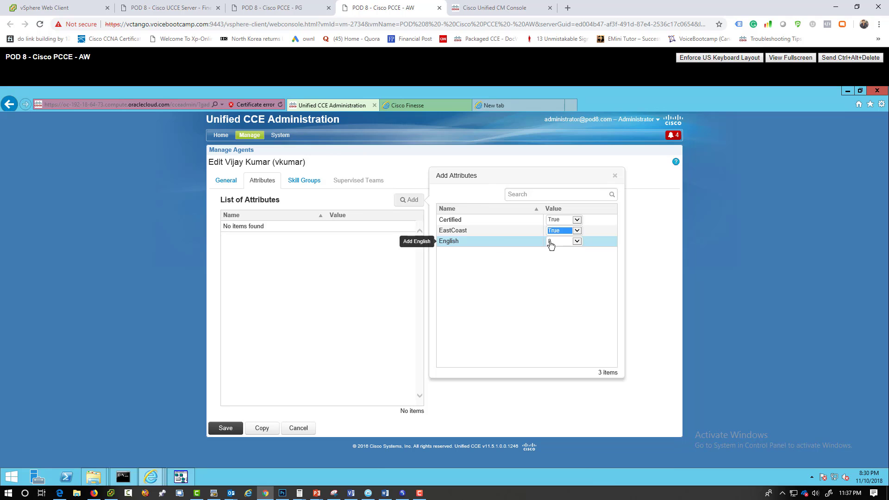
click(475, 221)
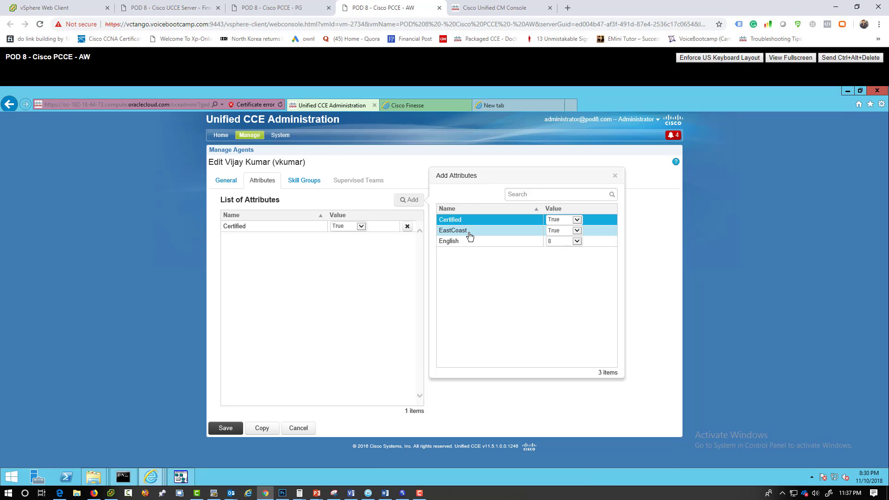
click(469, 232)
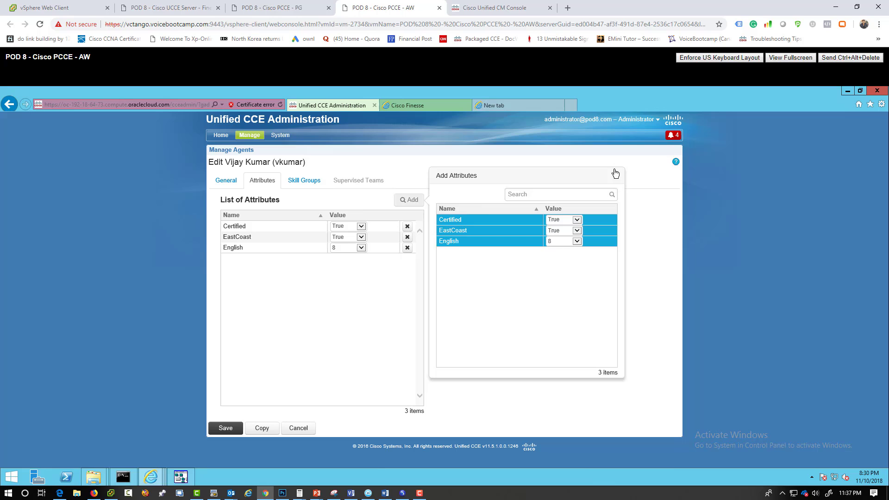
click(230, 429)
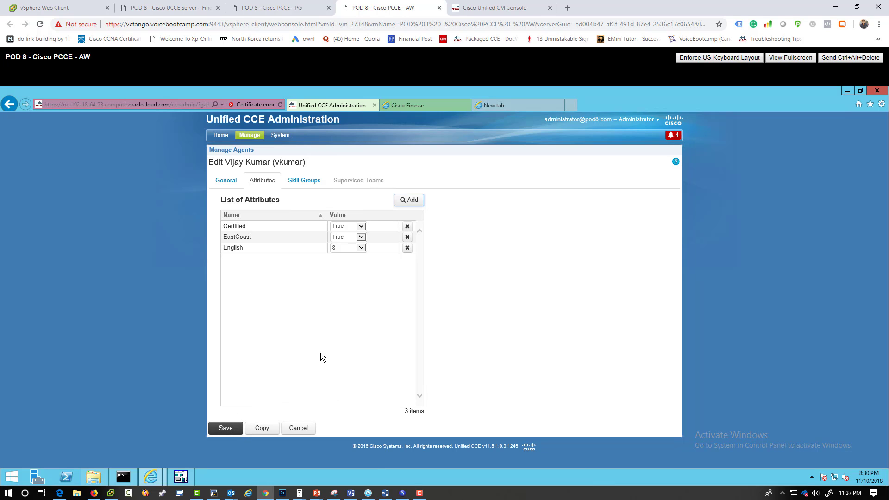
click(223, 428)
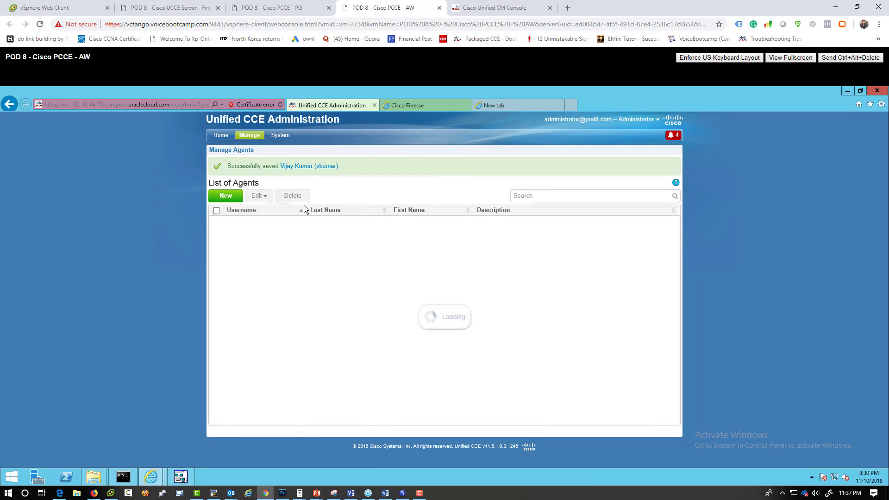
- Assign david English 8, EastCoast True and Certified False, then save the agent
click(252, 139)
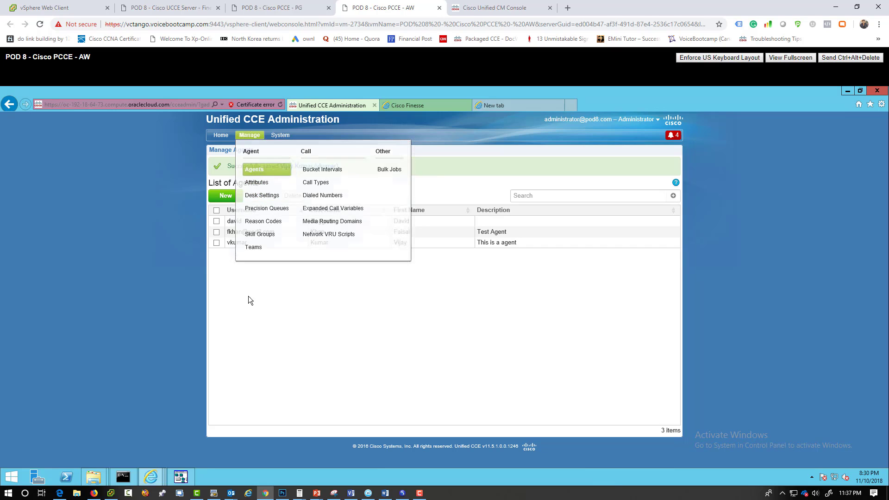
click(237, 222)
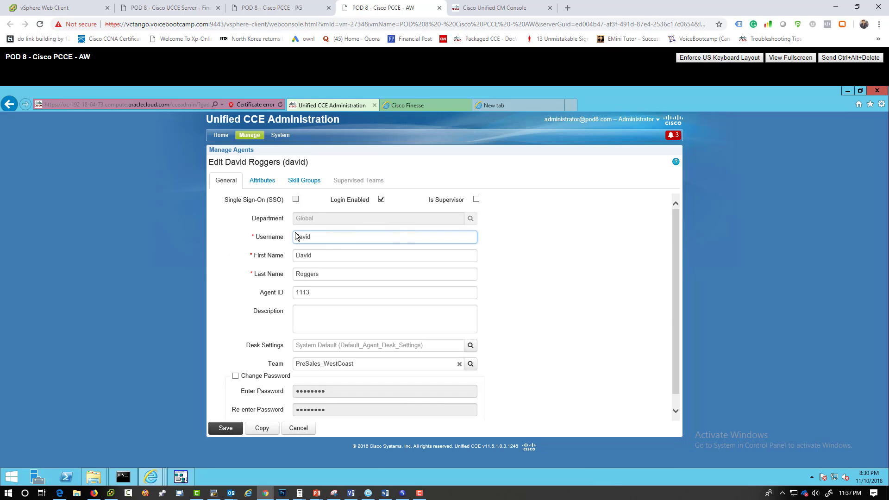
click(274, 184)
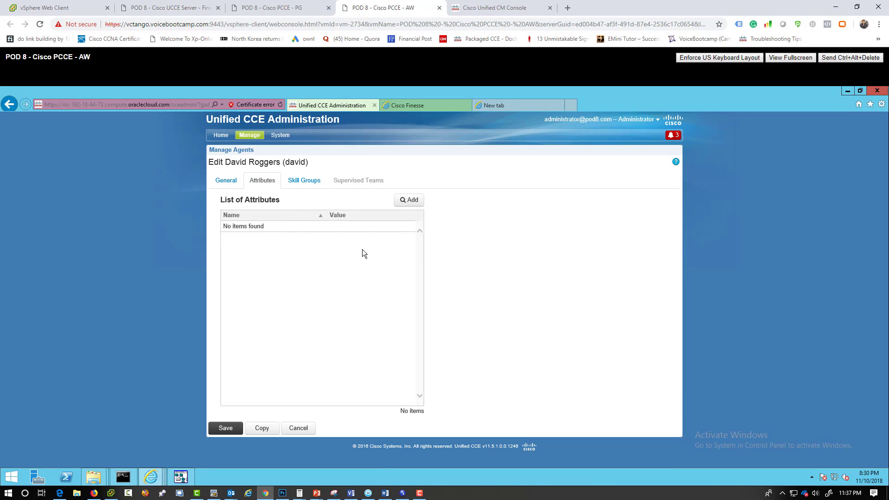
click(412, 200)
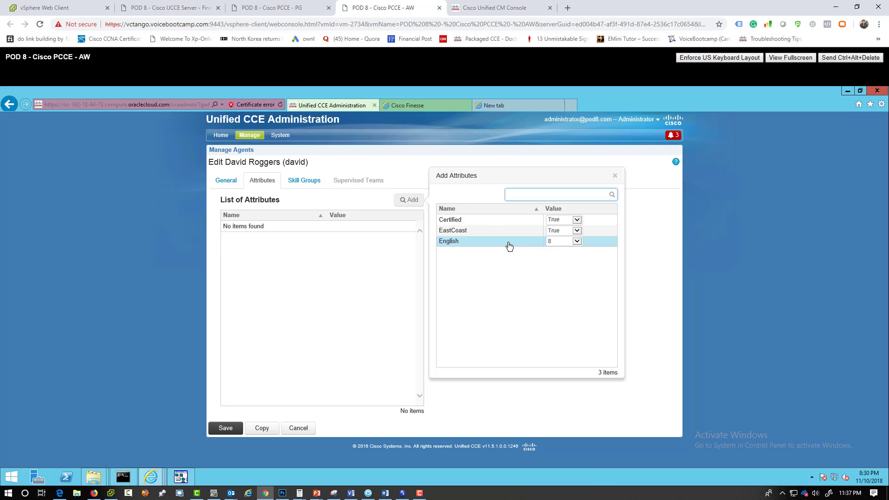
click(508, 242)
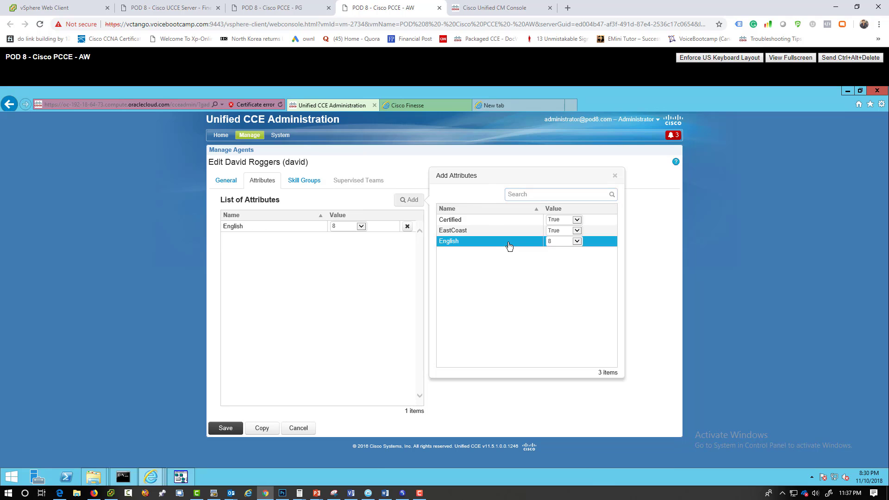
click(474, 234)
click(563, 219)
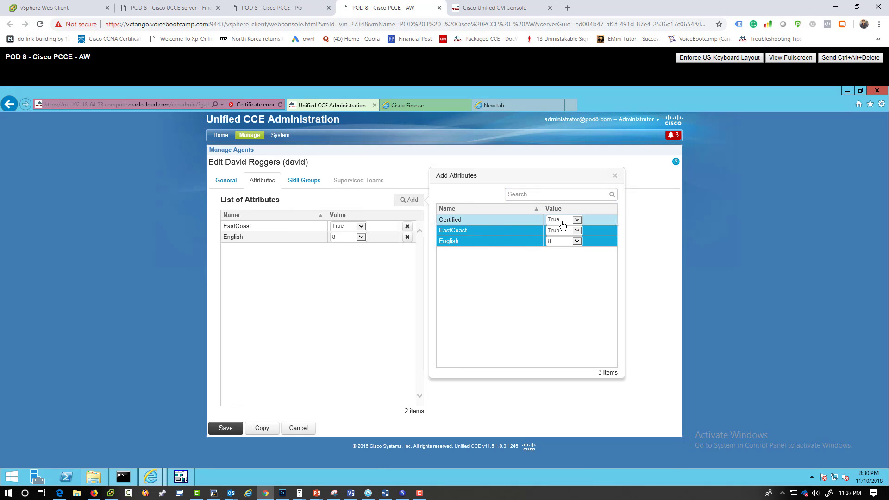
click(555, 240)
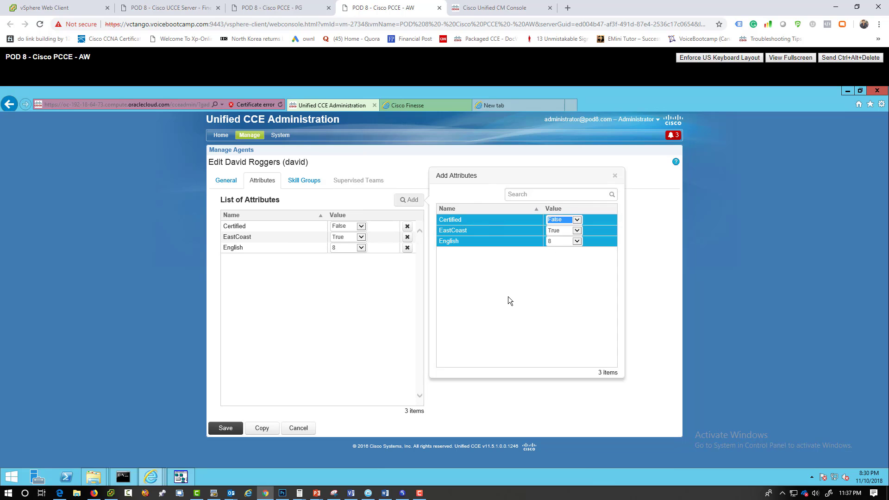
click(508, 297)
click(615, 177)
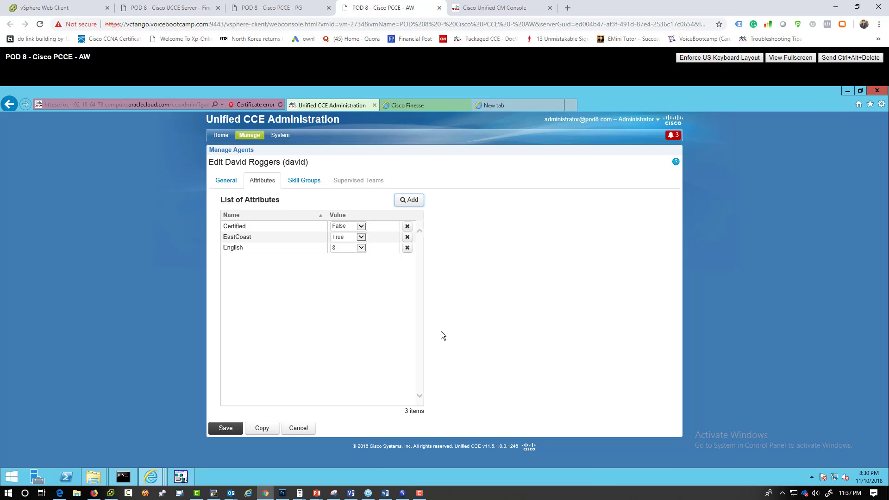
click(223, 430)
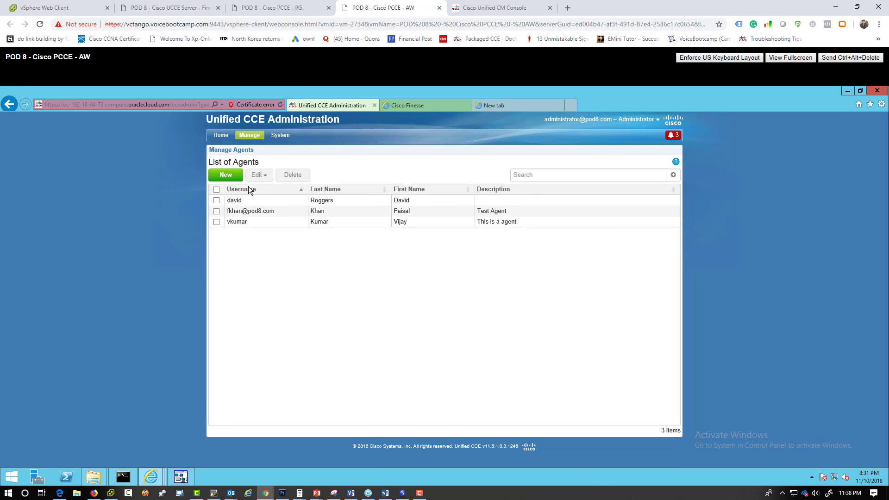
- Start precision queue pqSales with a 120-second service level threshold and open Step 1
click(252, 136)
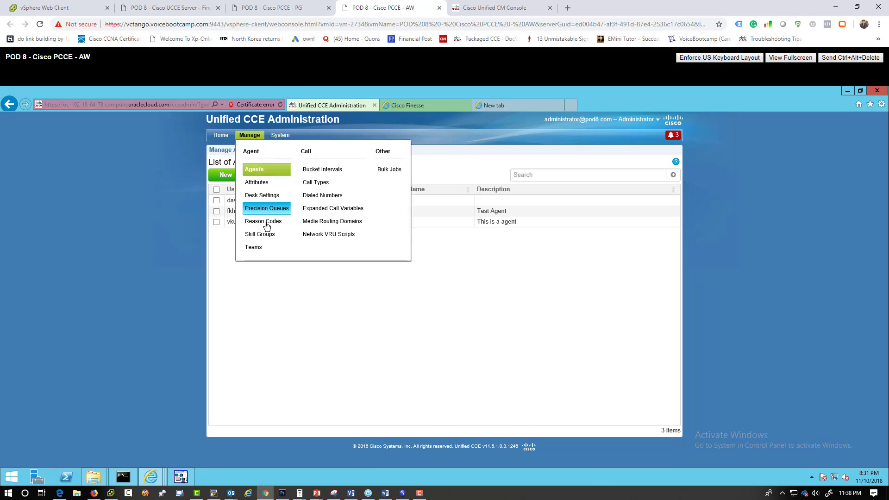
click(257, 208)
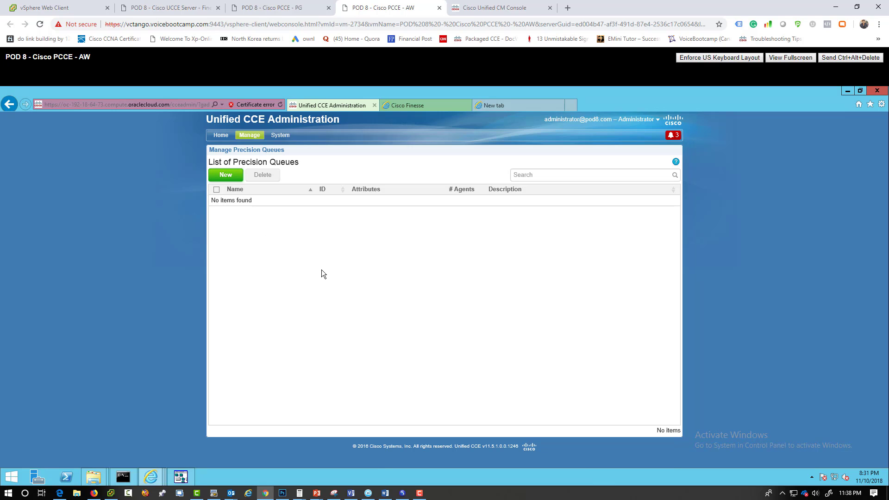
click(229, 175)
text(pqSales)
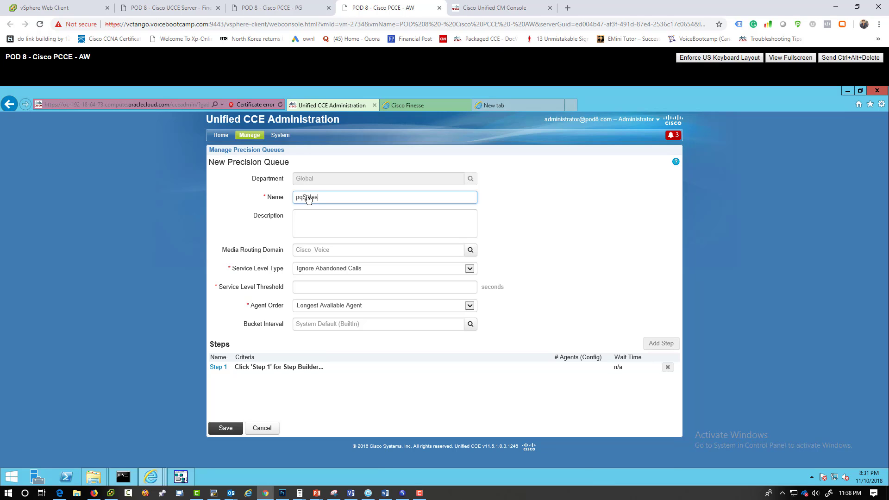
key(Tab)
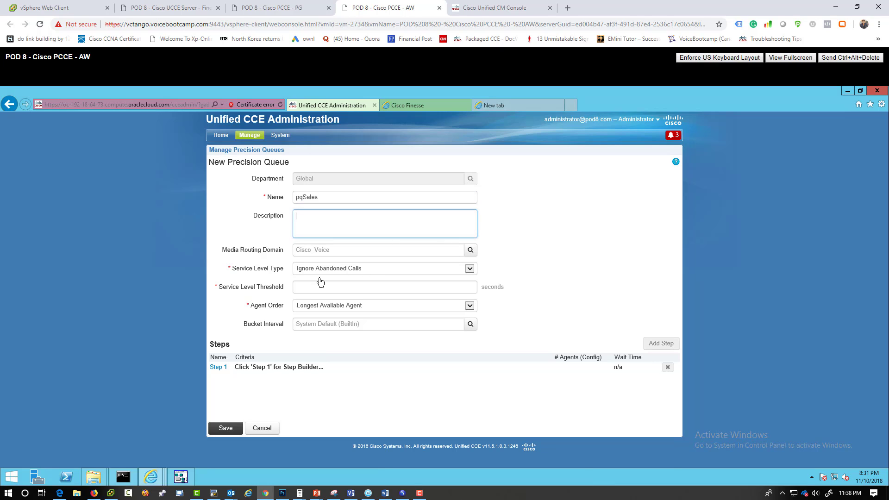
click(329, 289)
text(120)
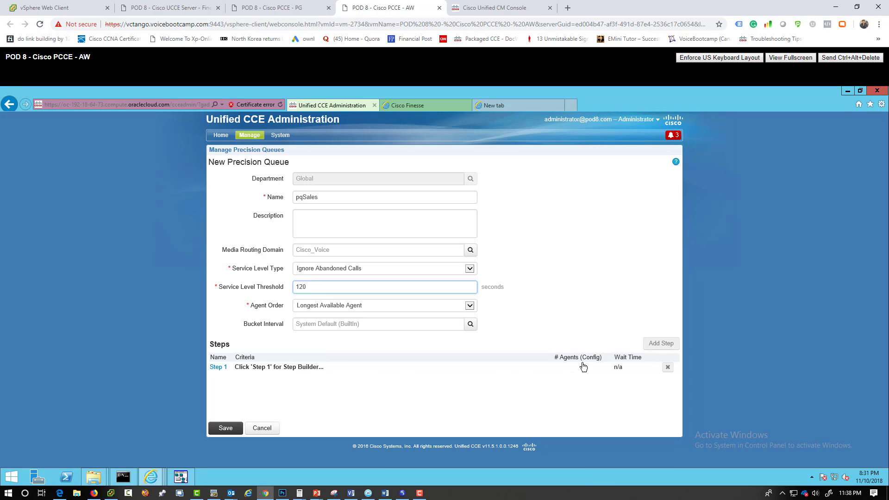
click(311, 372)
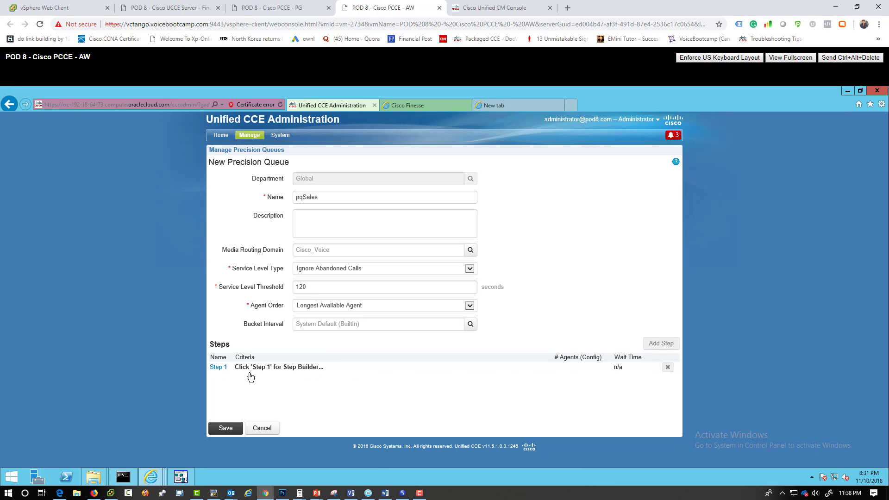
click(216, 367)
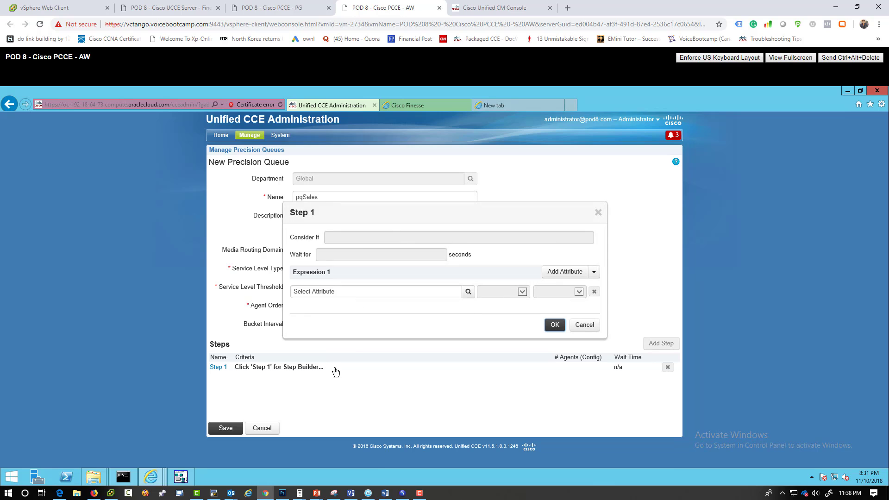
- Set Step 1 criteria to Certified == True, EastCoast == True and English == 8
click(381, 295)
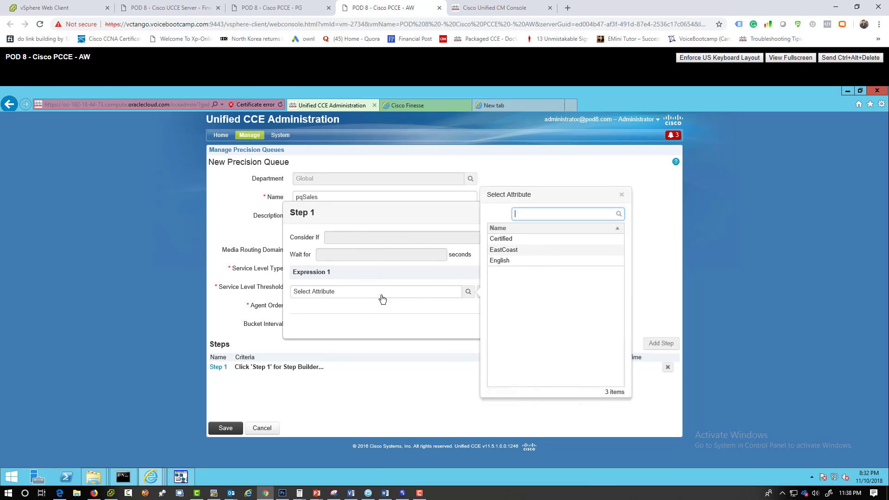
click(492, 240)
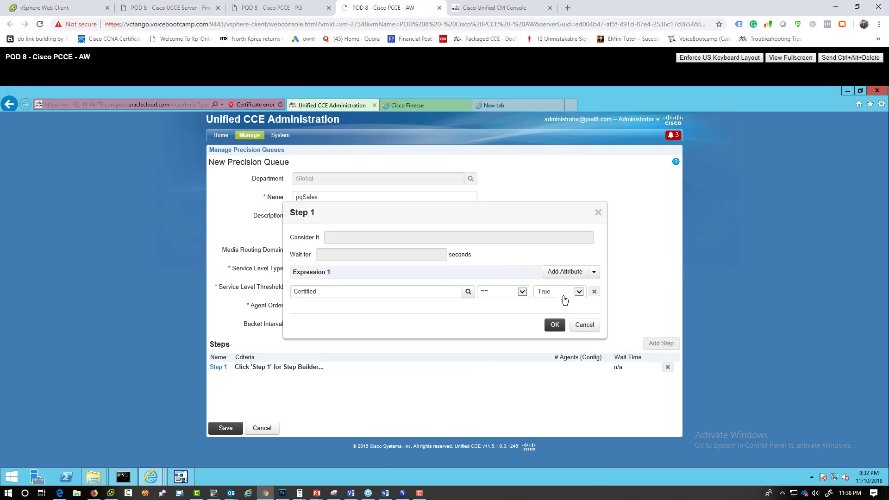
click(560, 273)
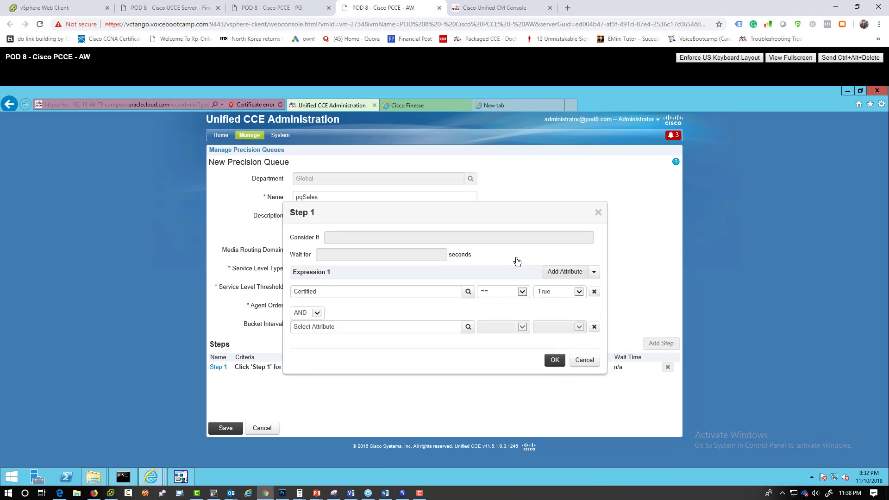
click(386, 330)
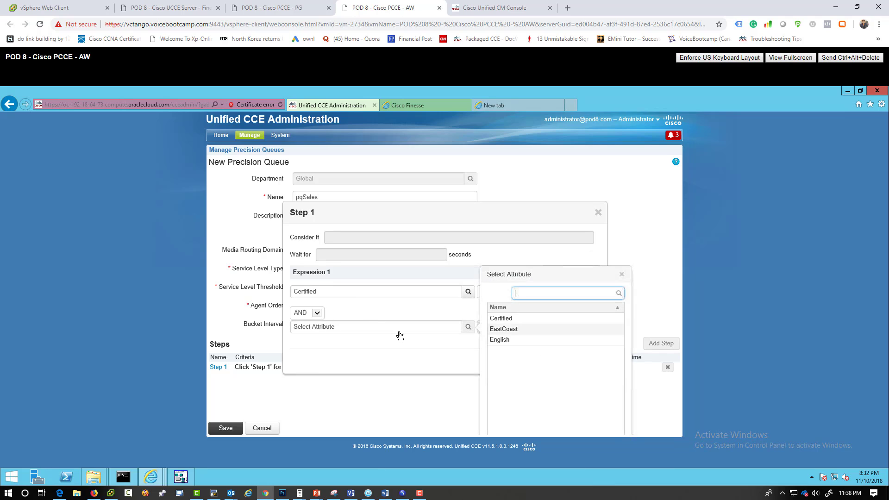
click(520, 329)
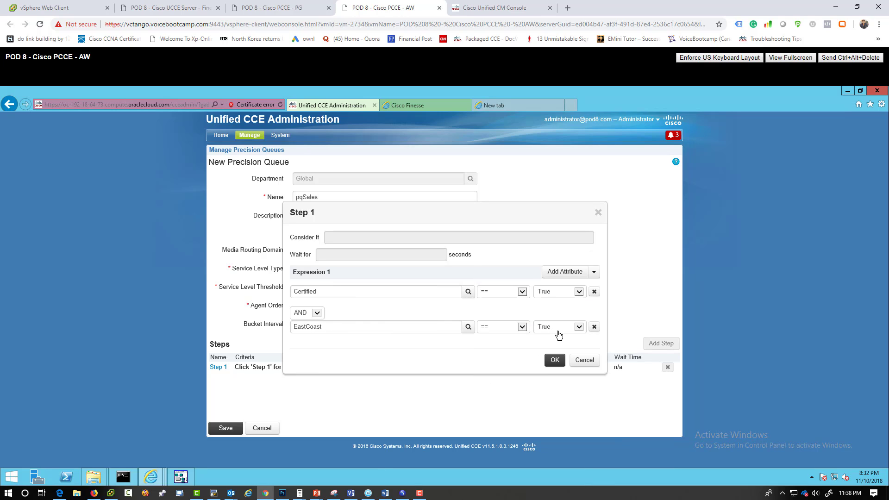
click(560, 272)
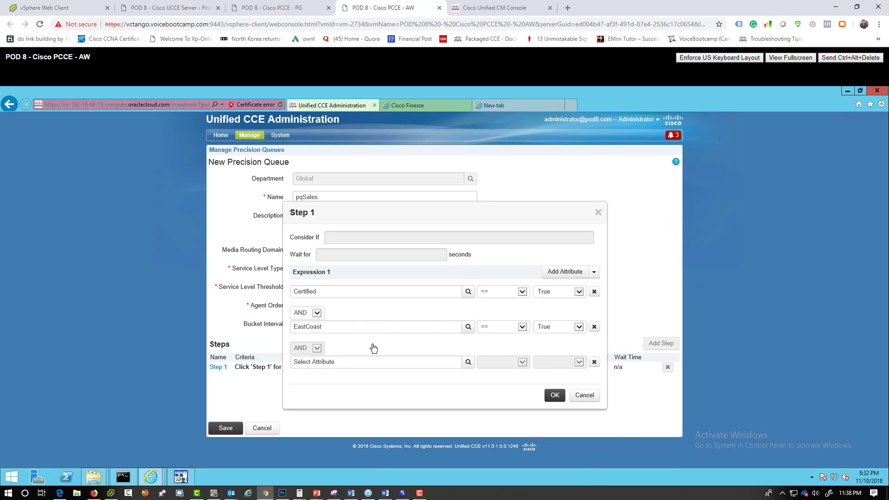
click(346, 365)
click(498, 344)
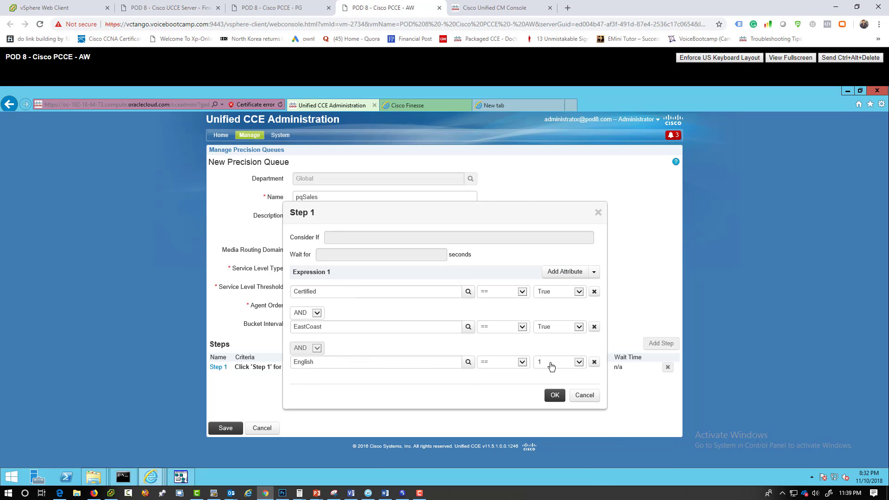
click(551, 364)
click(543, 414)
click(552, 395)
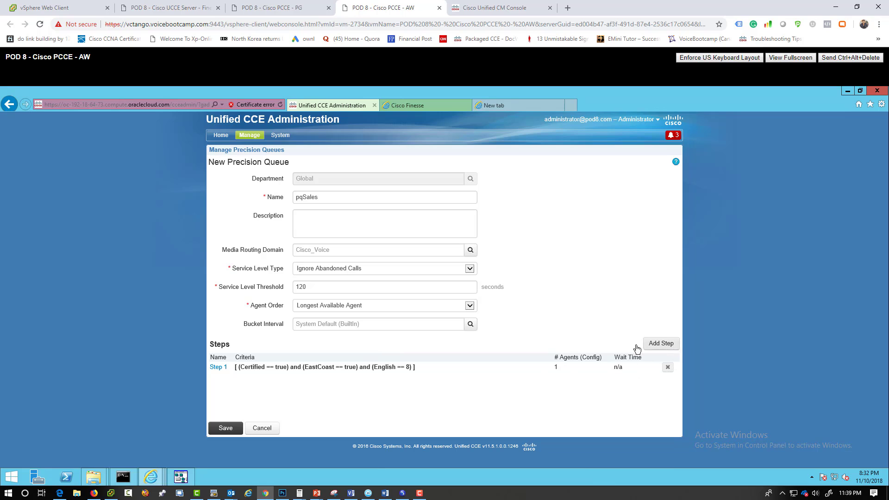
- Add Step 2 to pqSales and remove its Certified condition
click(672, 348)
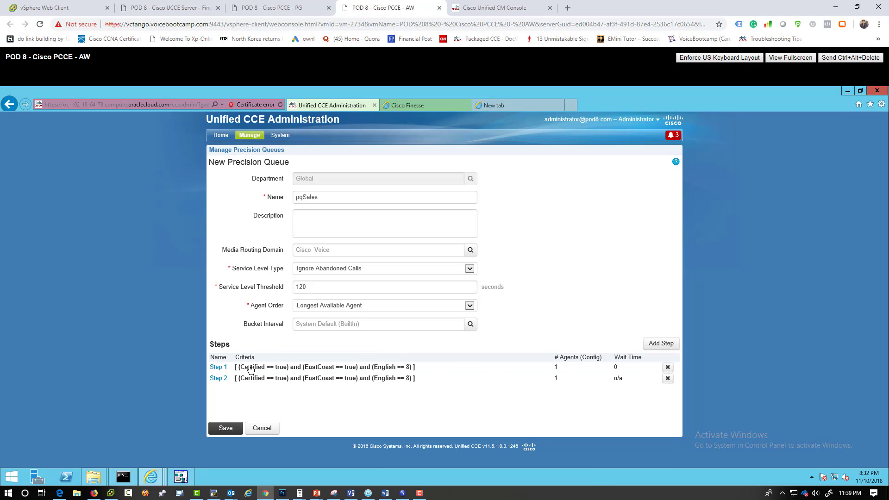
drag(240, 367, 410, 370)
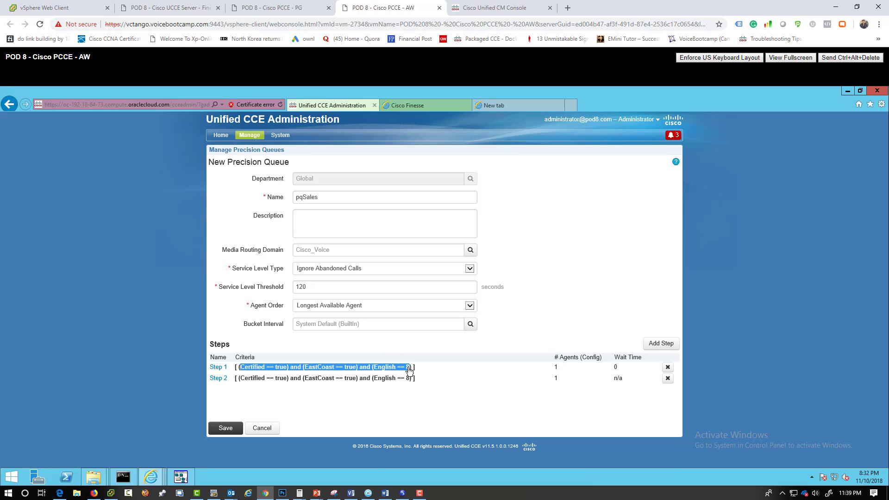
click(220, 379)
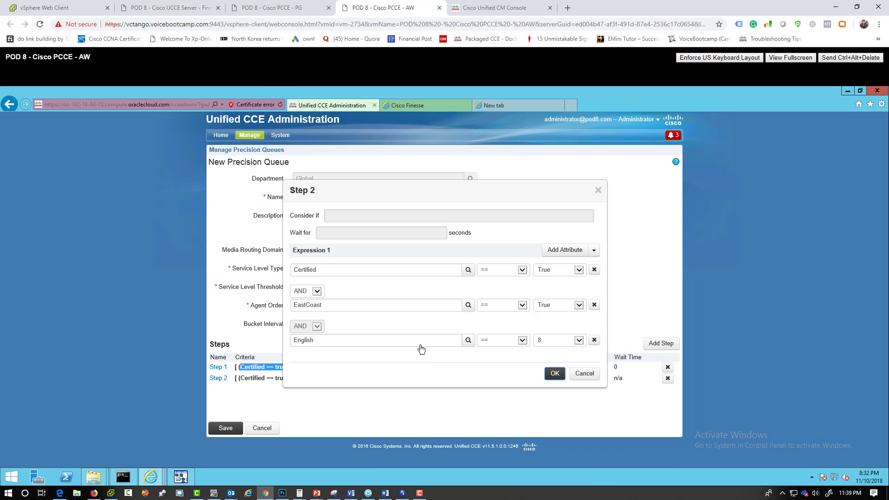
click(568, 275)
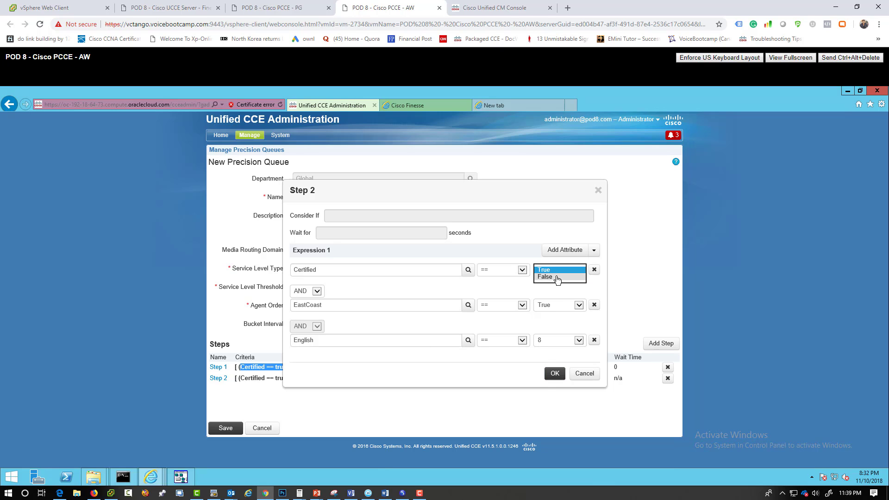
click(557, 277)
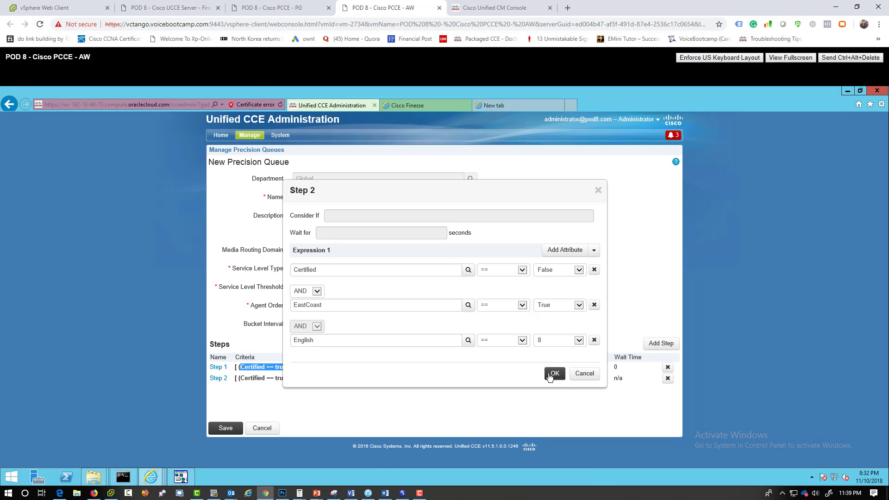
click(549, 275)
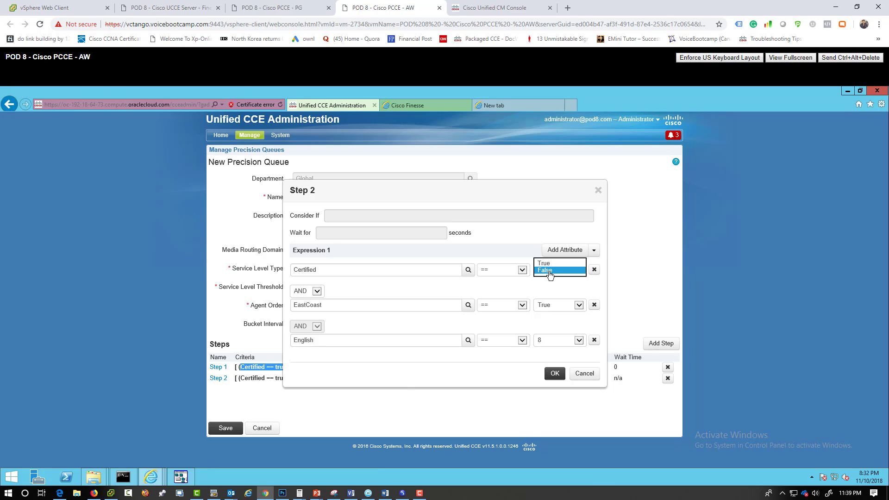
click(516, 275)
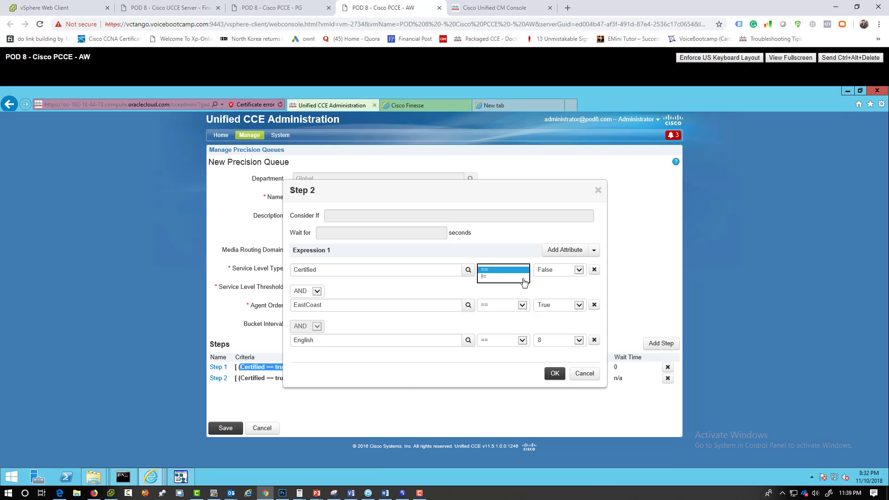
click(567, 277)
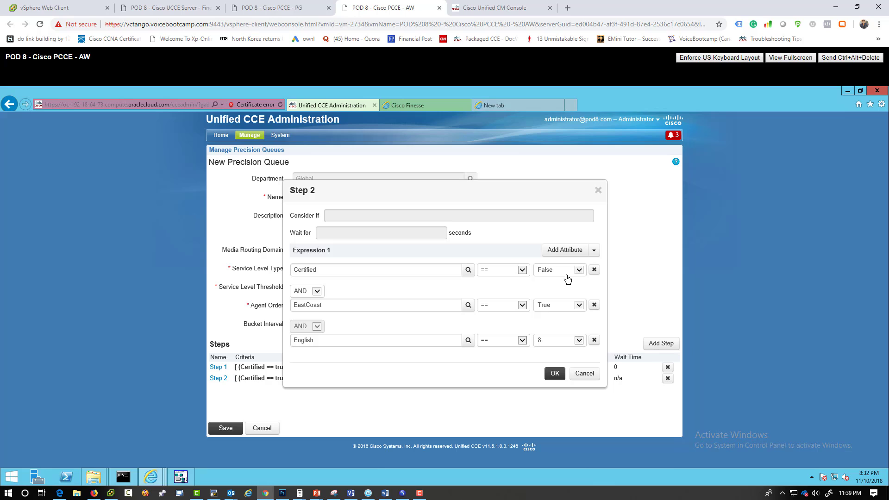
click(594, 270)
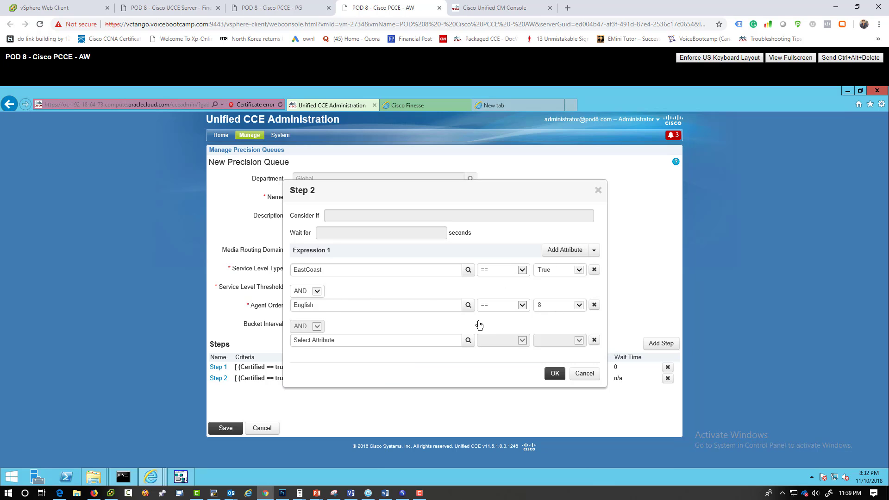
- Re-add Certified as Step 2's last condition with value False
click(437, 340)
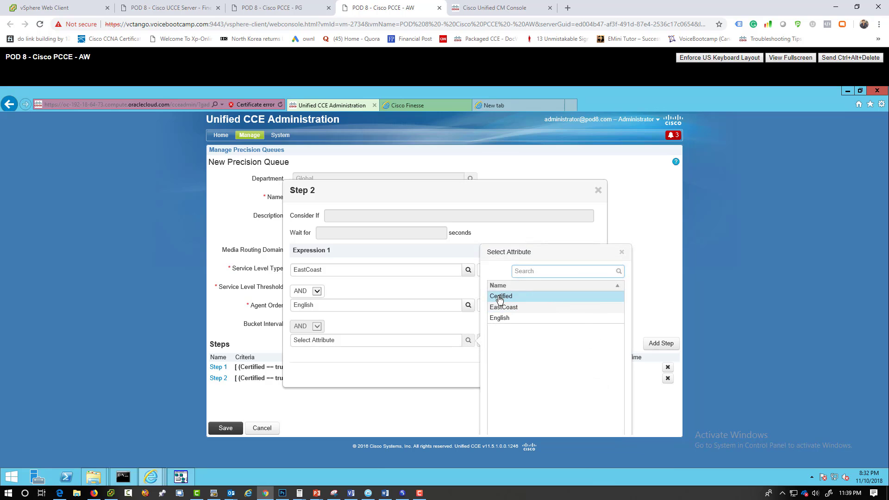
click(500, 297)
click(543, 343)
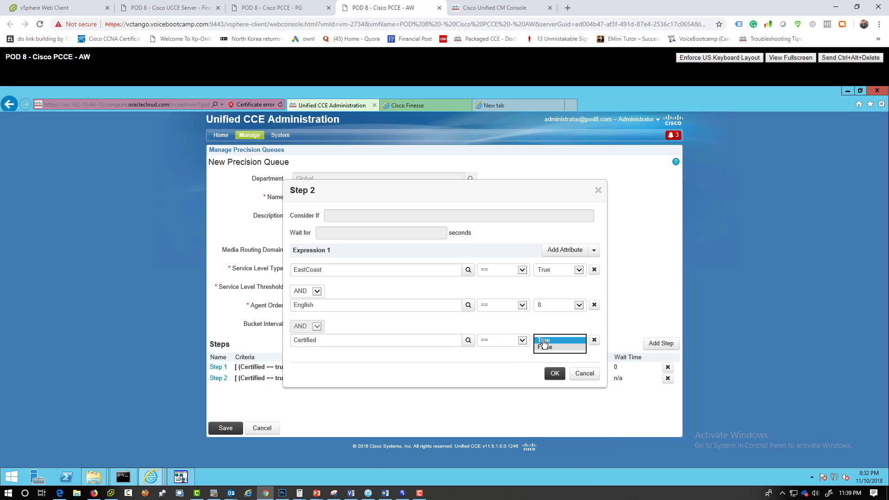
click(544, 340)
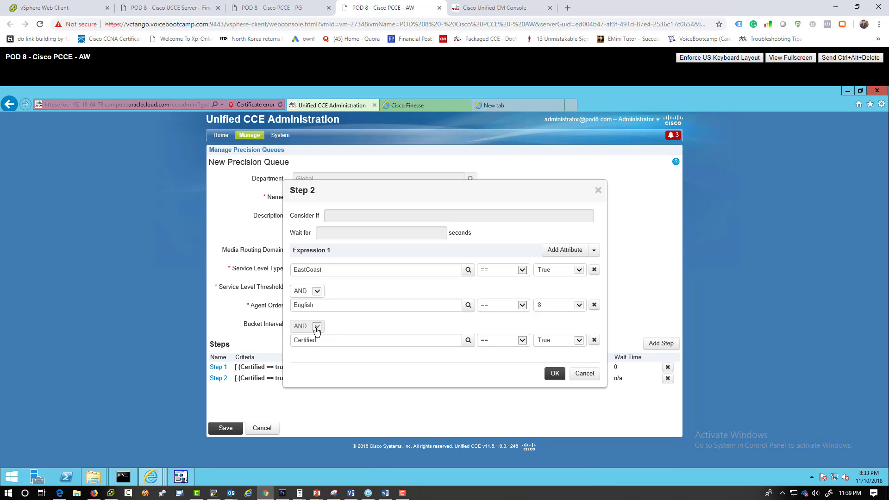
click(576, 339)
key(Down)
- Join Step 2's conditions with OR, confirm Step 2, and save pqSales
click(317, 293)
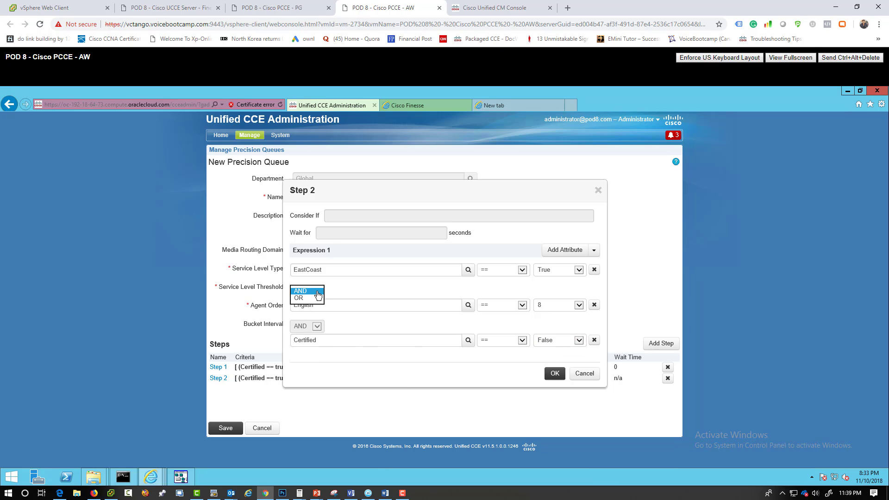
click(352, 295)
click(316, 293)
click(309, 299)
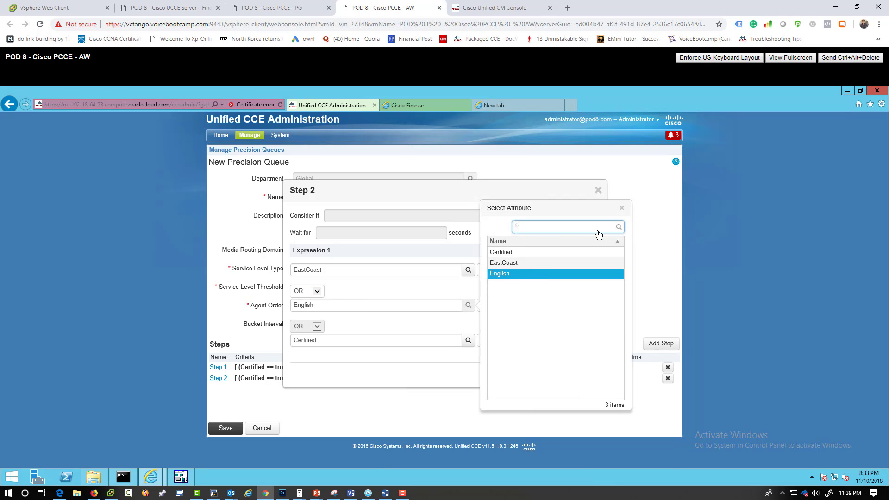
click(621, 210)
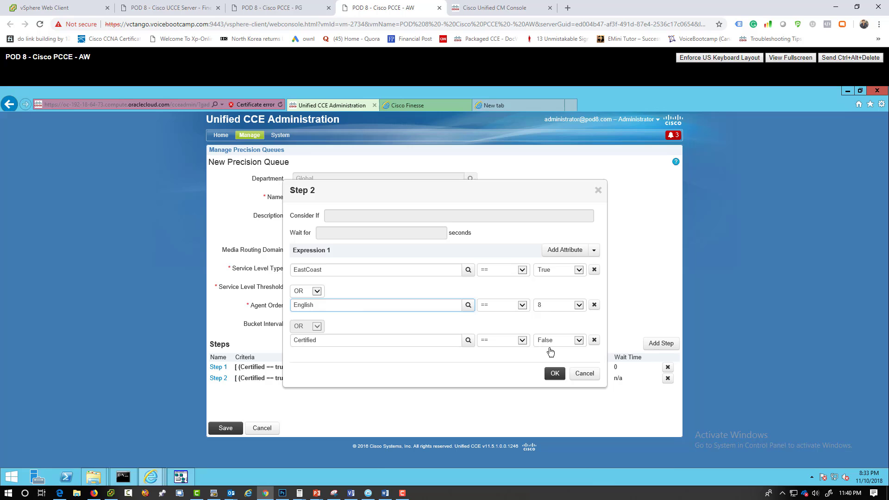
click(555, 374)
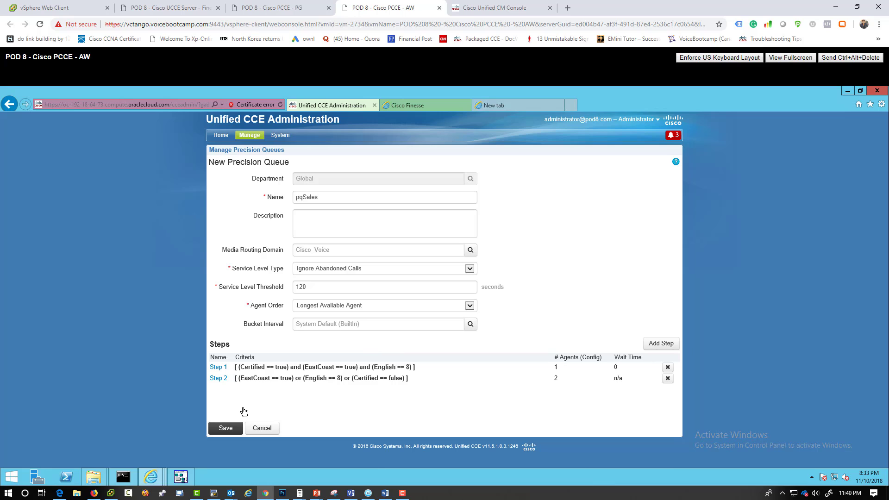
click(226, 429)
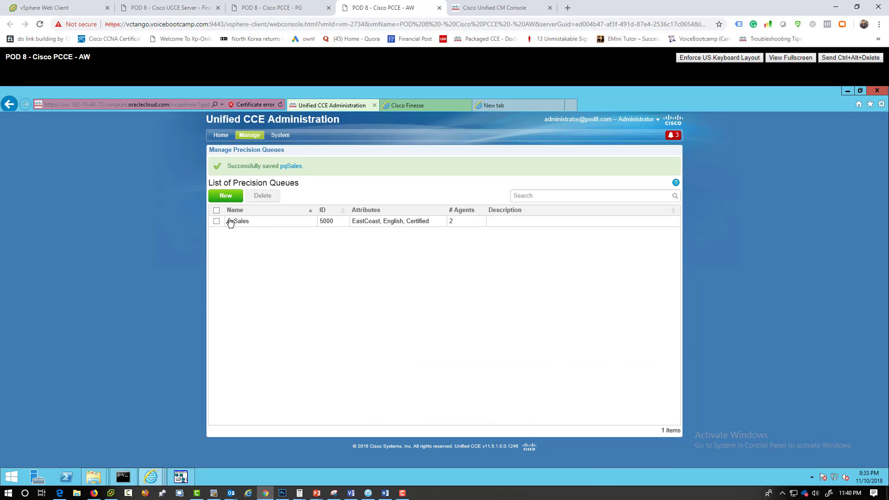
- Put the PCCE_Lab1 script in edit mode and cut the PreSales Skill Group node
click(182, 476)
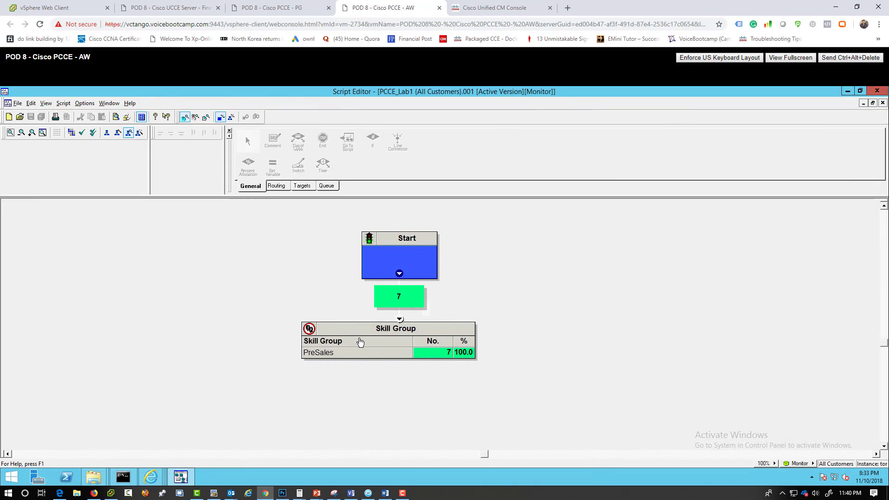
right_click(490, 322)
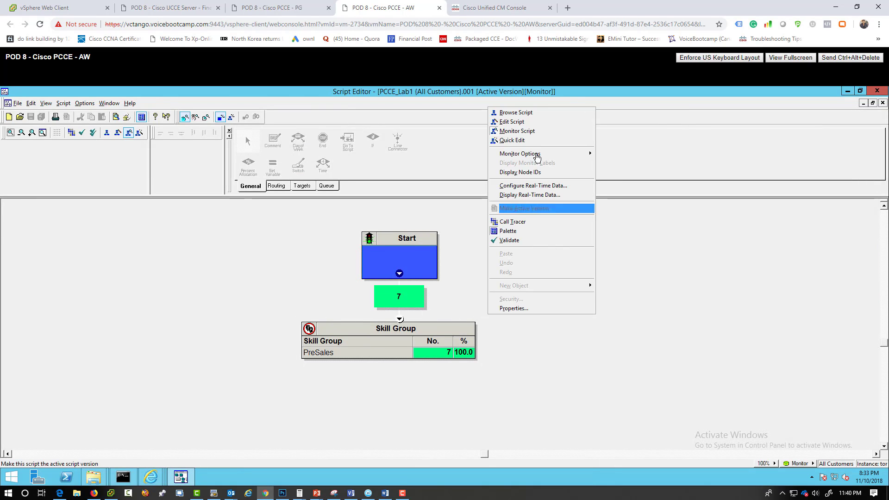
click(521, 123)
click(420, 336)
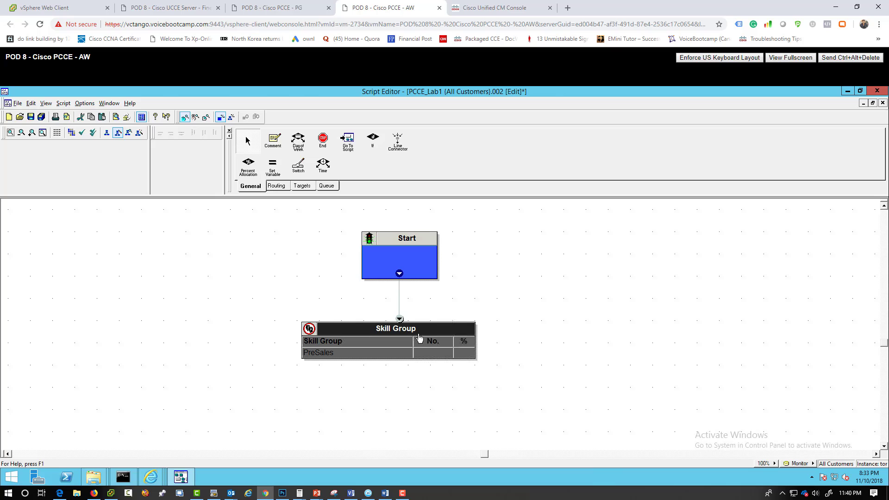
right_click(420, 337)
click(443, 347)
- Add a Precision Queue node beneath Start and set pqSales in its properties
right_click(507, 304)
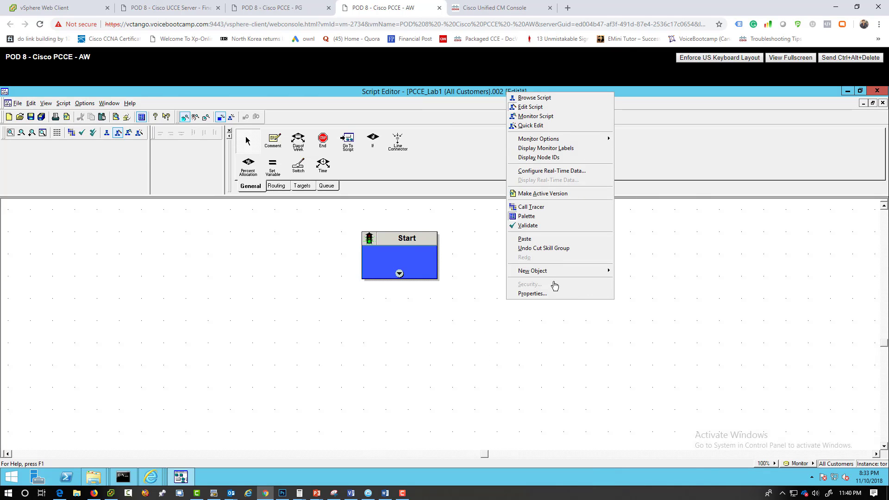
mouse_move(532, 271)
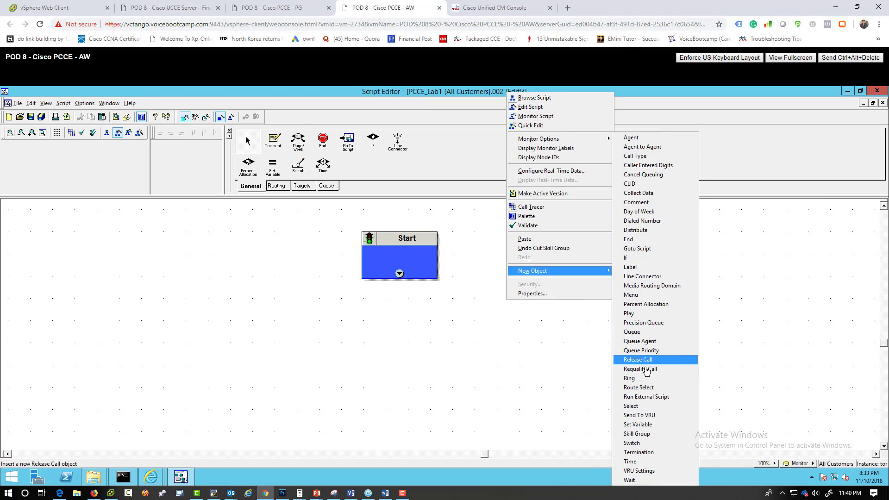
click(646, 323)
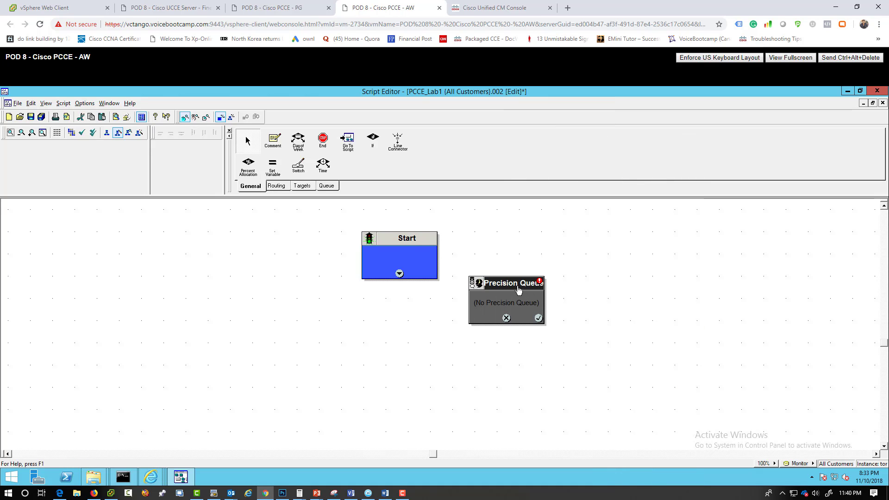
mouse_move(517, 290)
mouse_down()
mouse_move(414, 306)
mouse_move(421, 334)
mouse_up()
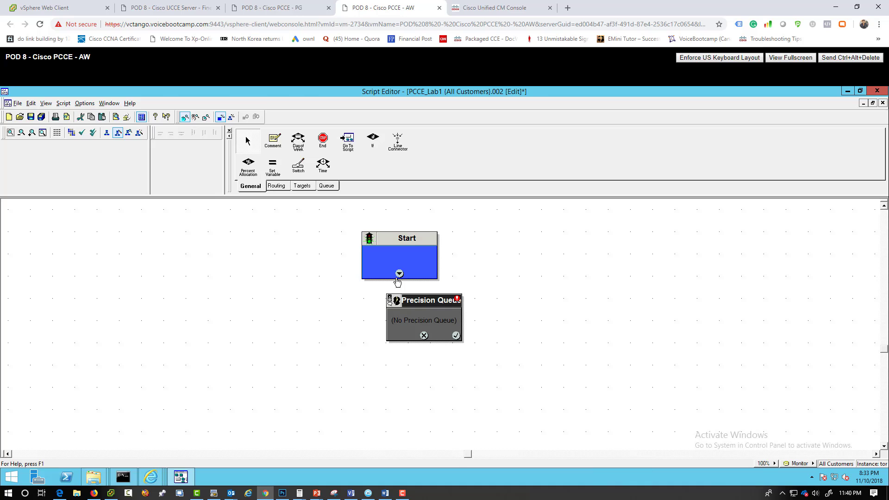
right_click(421, 331)
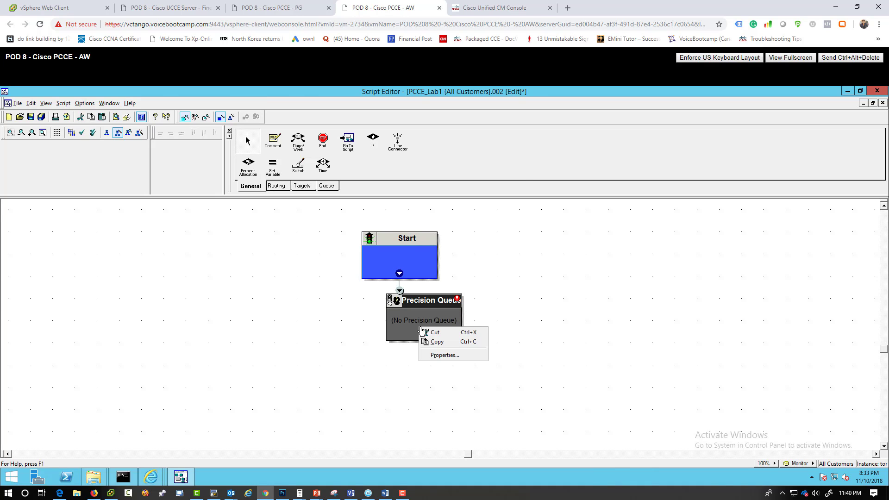
click(444, 356)
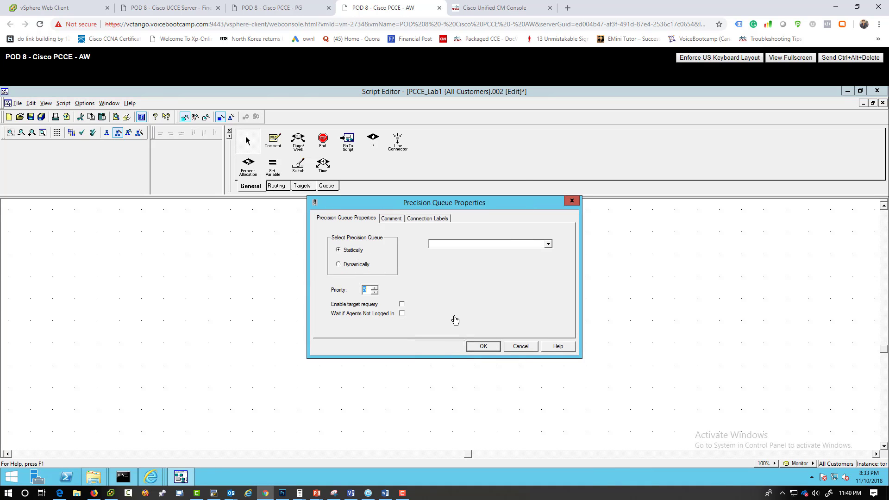
click(477, 249)
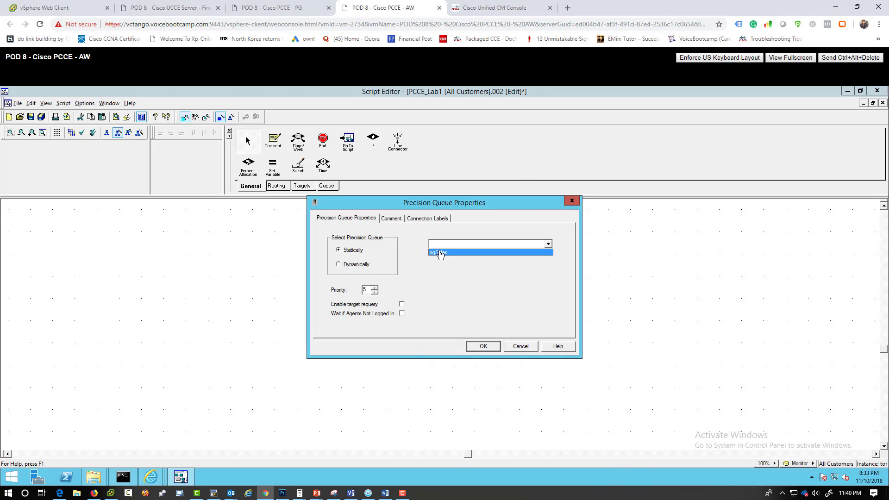
click(438, 253)
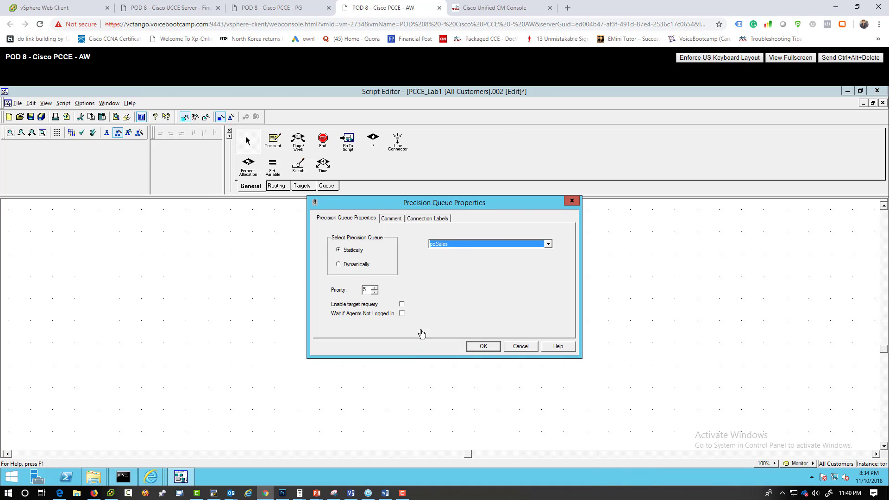
double_click(367, 292)
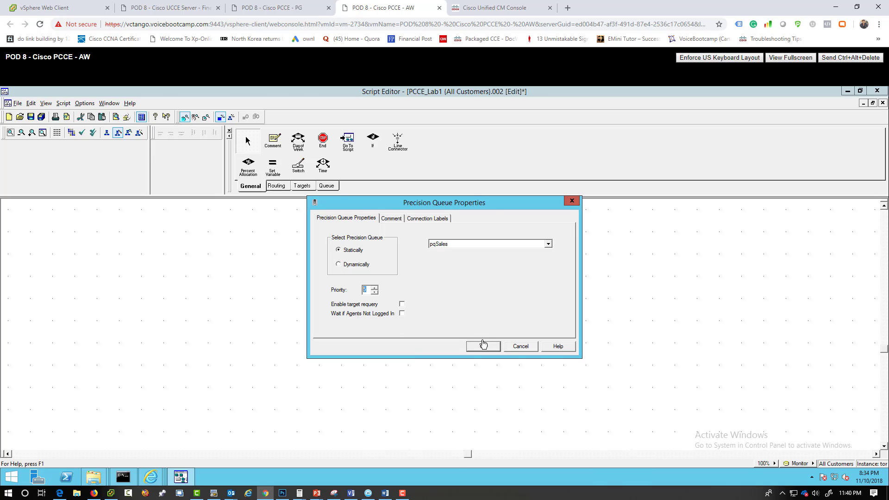
click(511, 346)
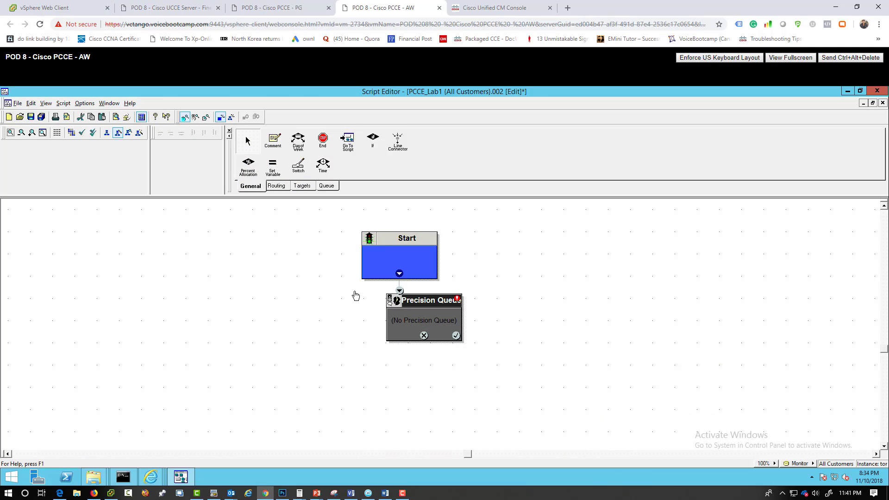
mouse_move(151, 476)
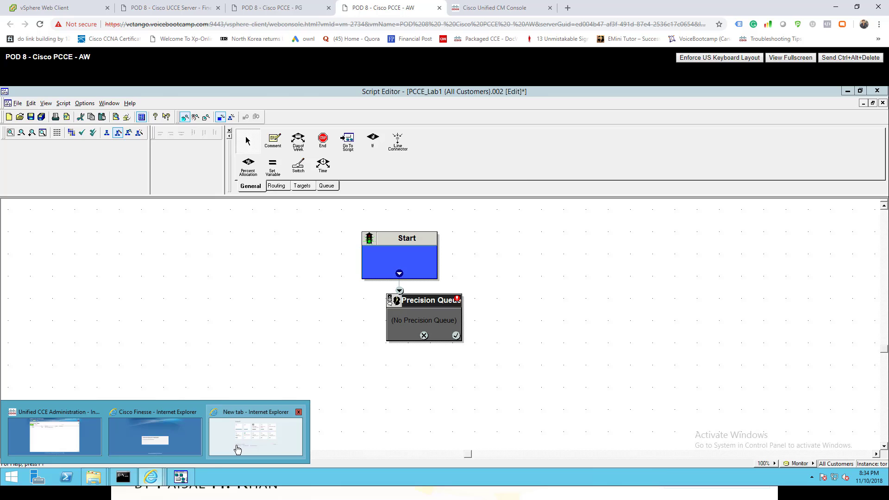
- Return to the Unified CCE Administration browser tab and hover its Manage menu
click(263, 432)
click(349, 111)
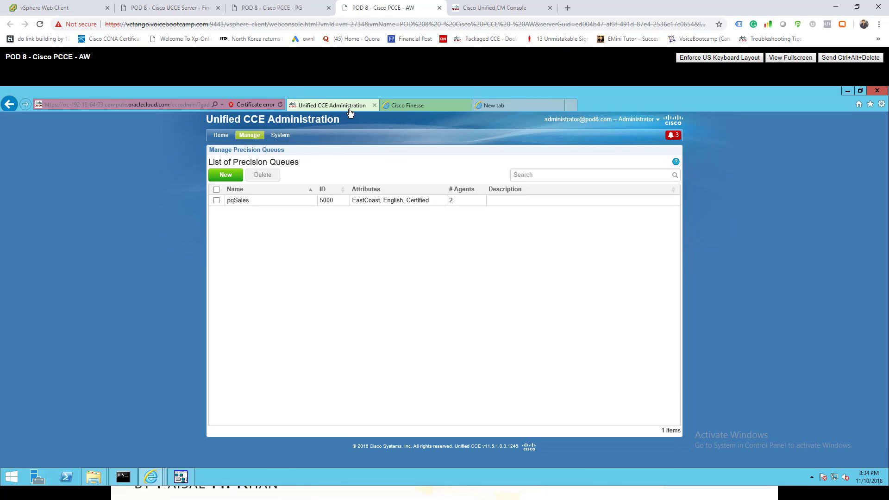
click(249, 135)
- Launch Phone Instance 2 and sign the supervisor into Finesse on extension 4102 with the saved username
click(407, 106)
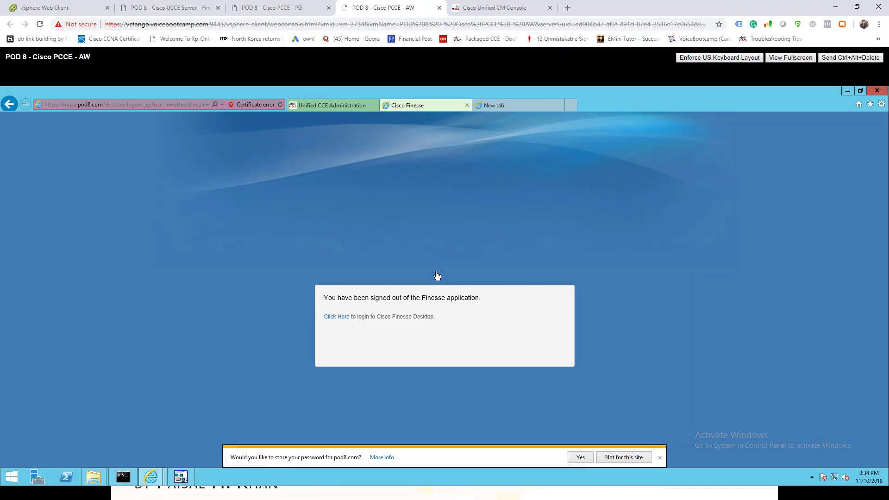
click(340, 317)
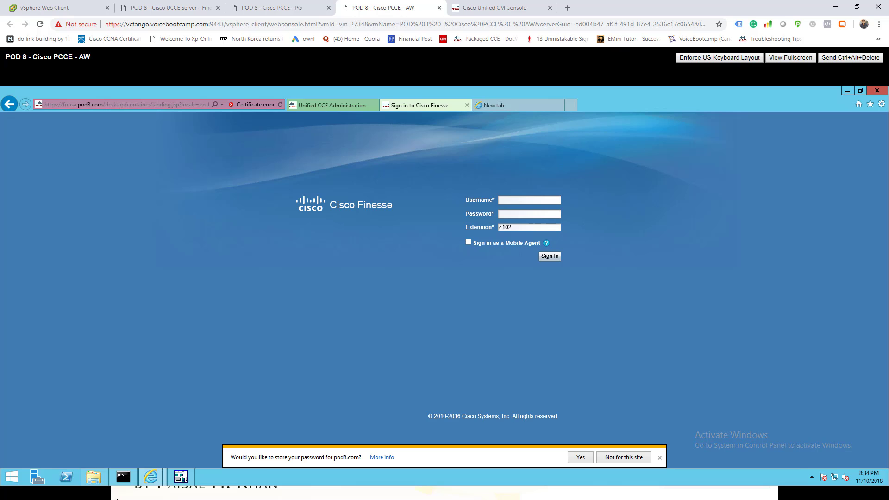
click(11, 477)
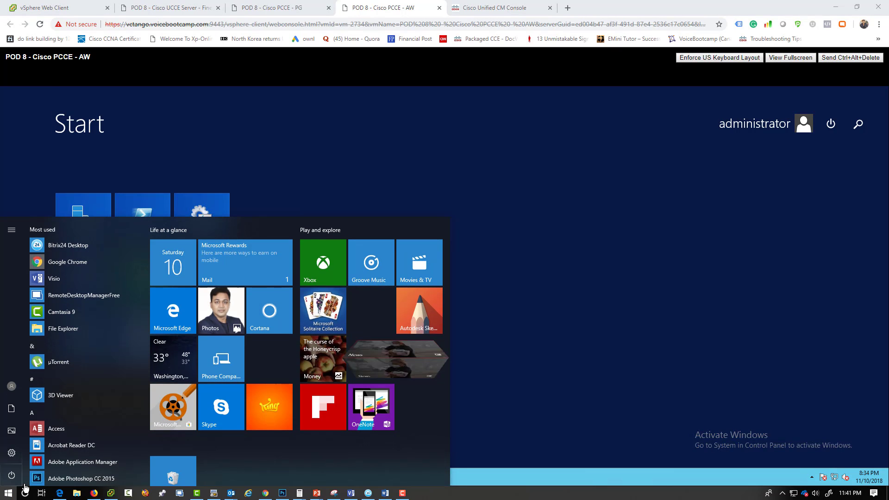
text(phone)
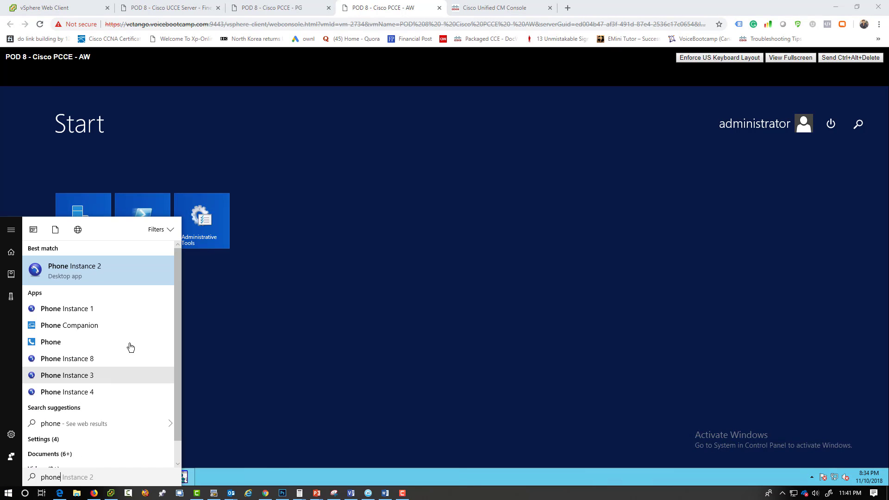
click(136, 281)
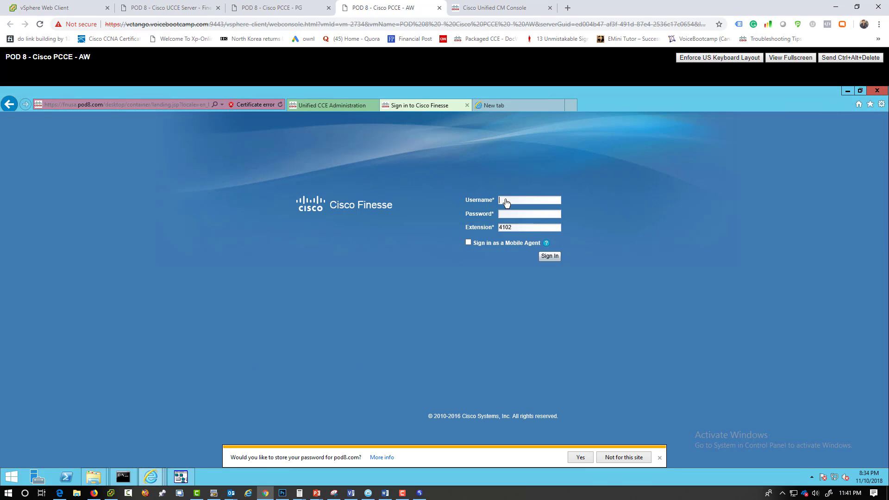
click(505, 202)
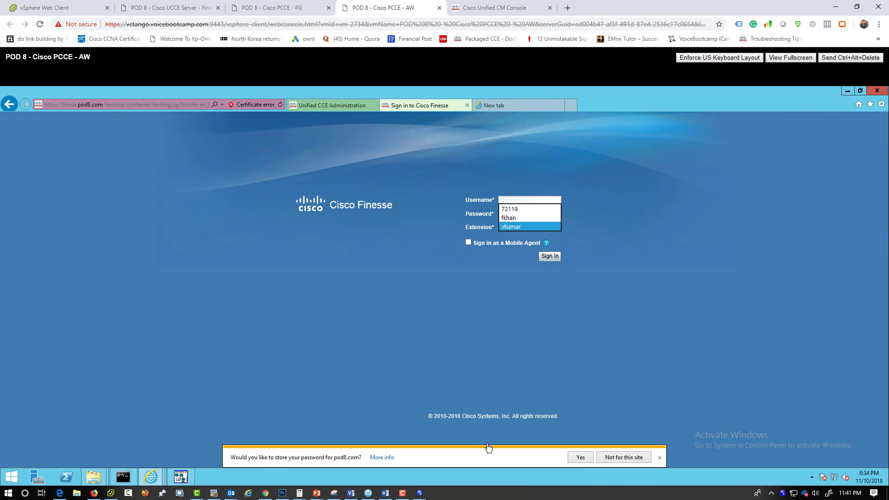
click(754, 312)
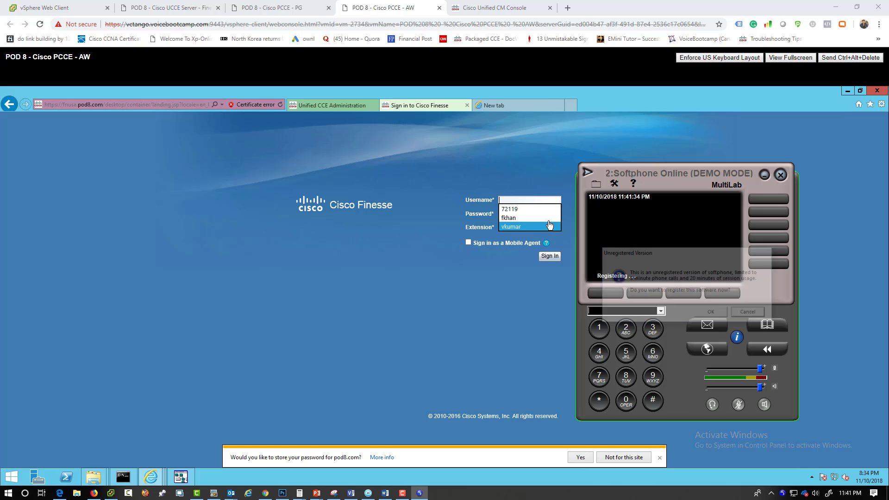
click(519, 220)
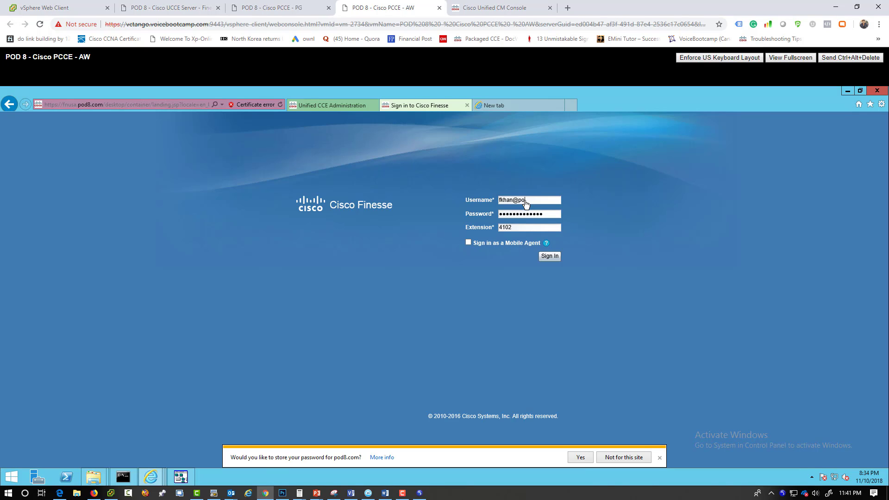
text(m)
key(Return)
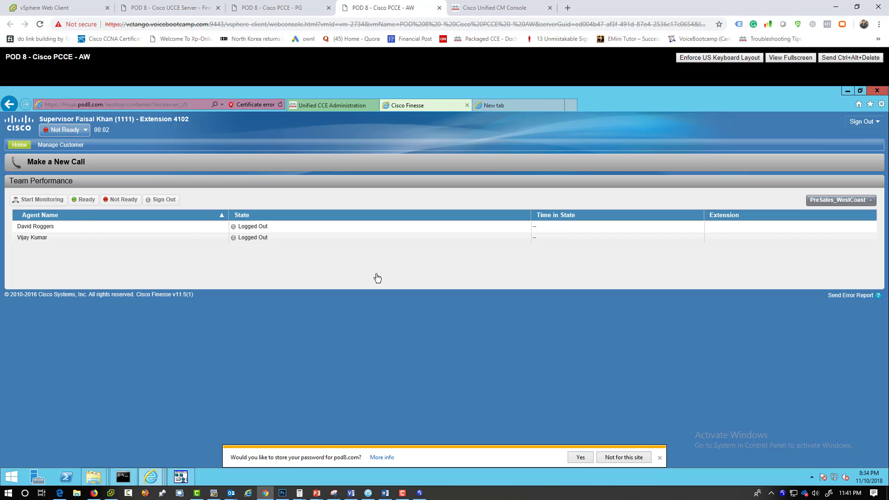
- Select the first Team Performance agent and duplicate the Finesse page into a new tab, trimming its address
click(122, 231)
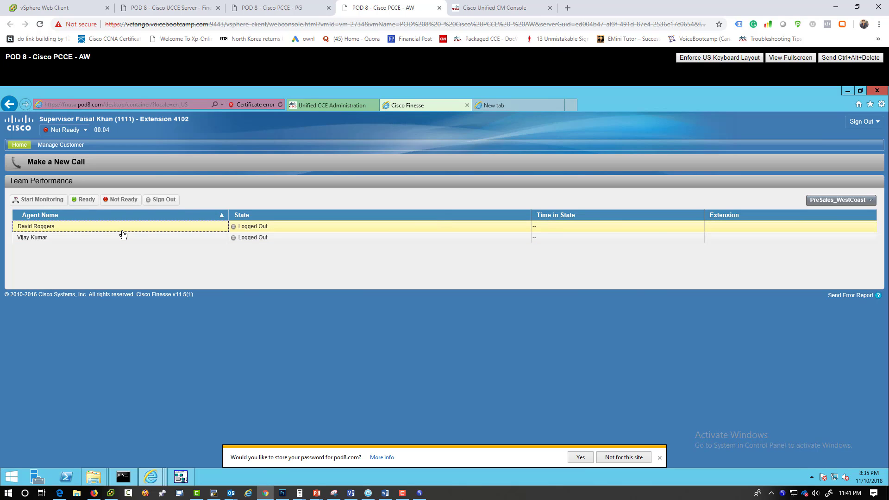
right_click(409, 109)
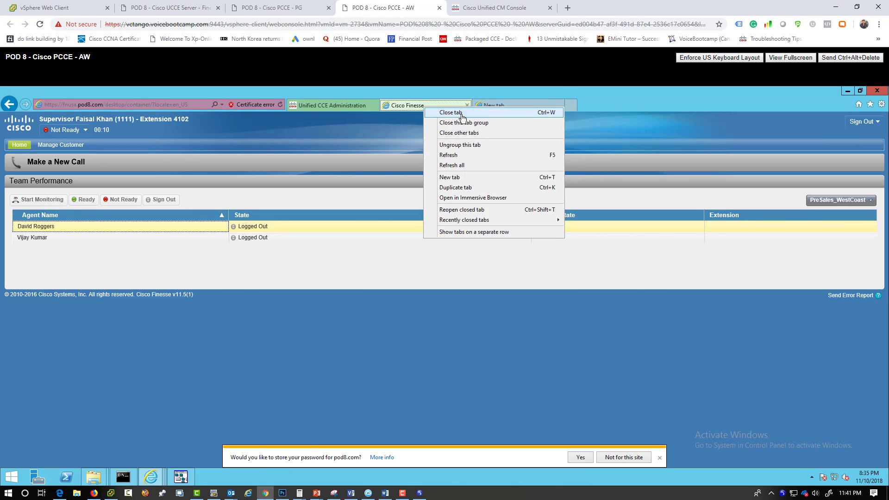
click(456, 187)
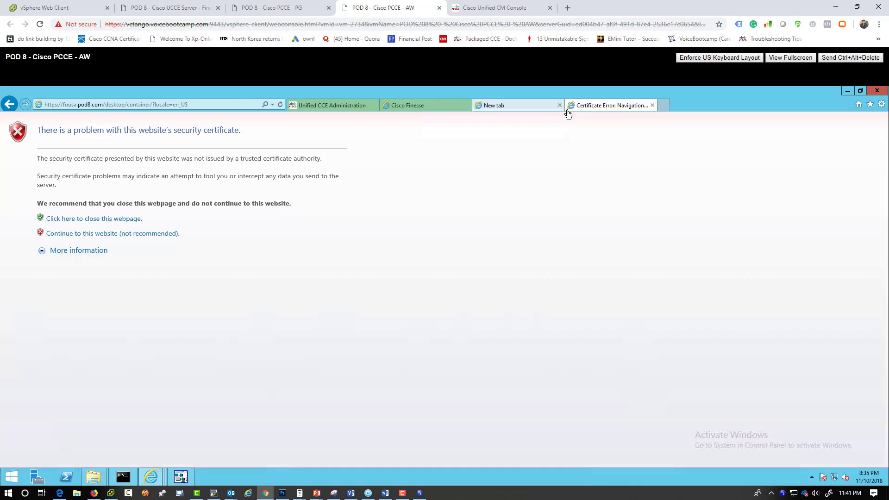
click(115, 105)
key(shift+End)
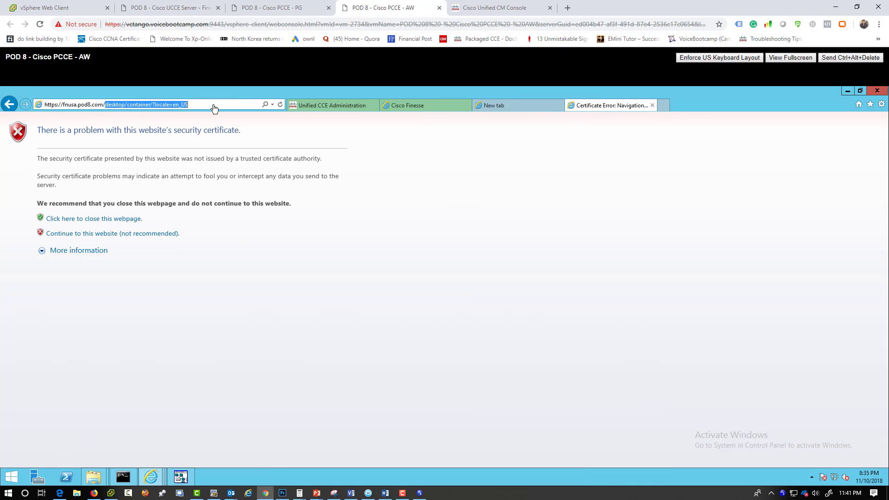
key(BackSpace)
key(Escape)
click(457, 179)
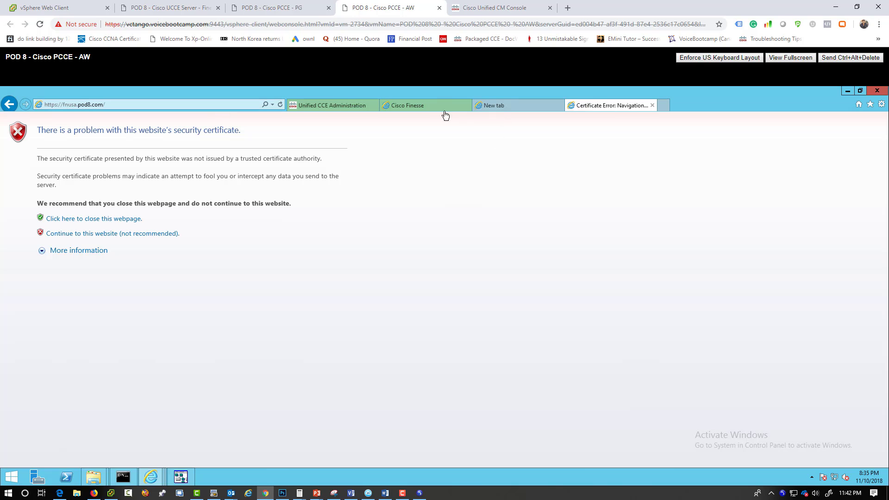
- Continue past the certificate warning to load the Finesse sign-in page
click(429, 111)
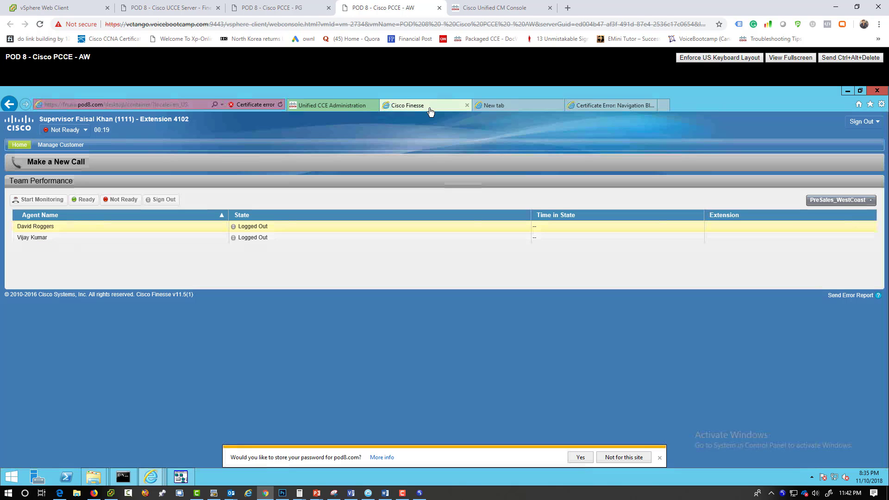
click(564, 107)
click(75, 234)
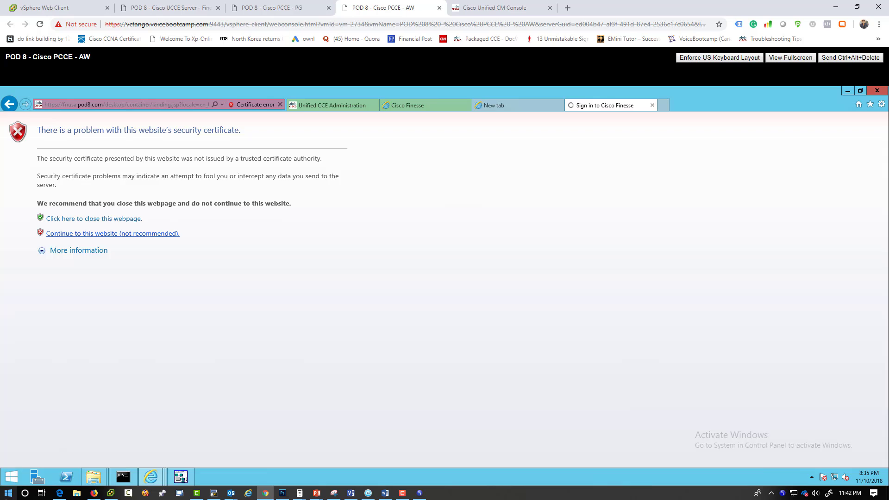
key(super)
text(phone)
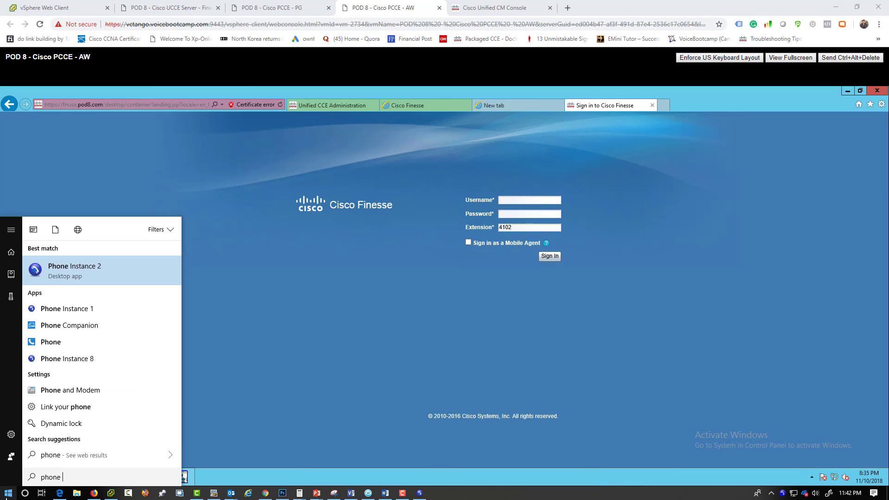
text(2)
click(110, 277)
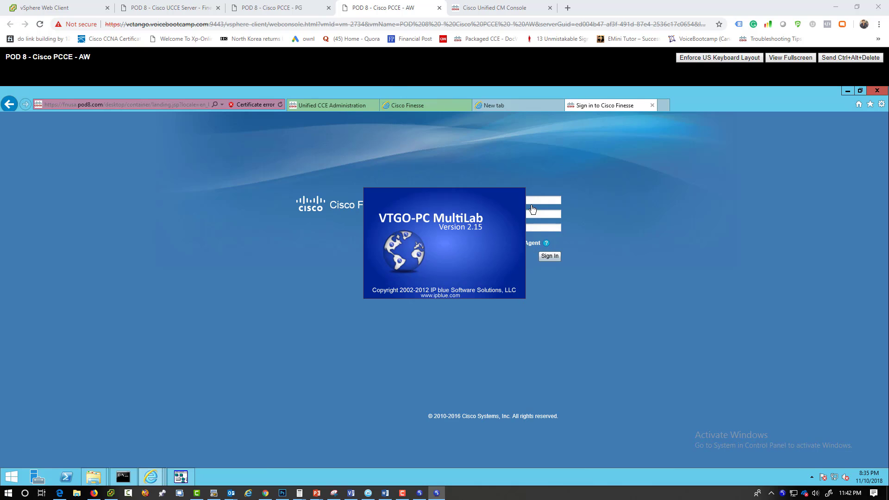
key(Return)
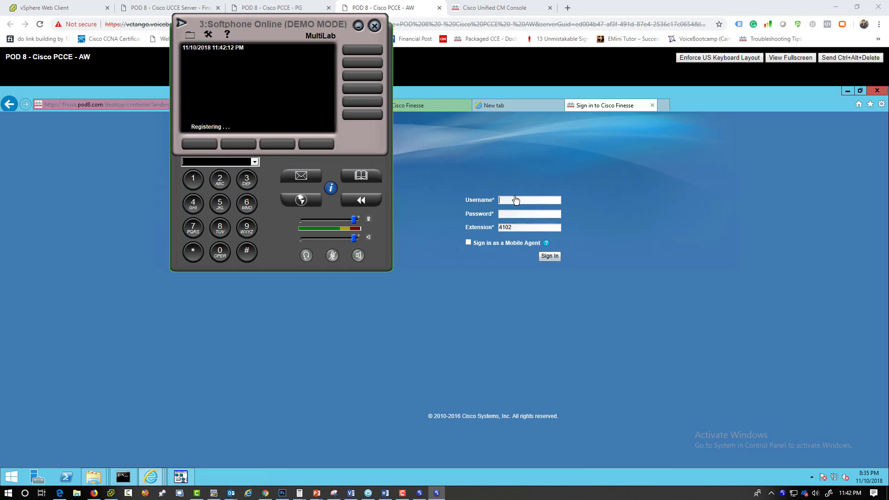
click(514, 200)
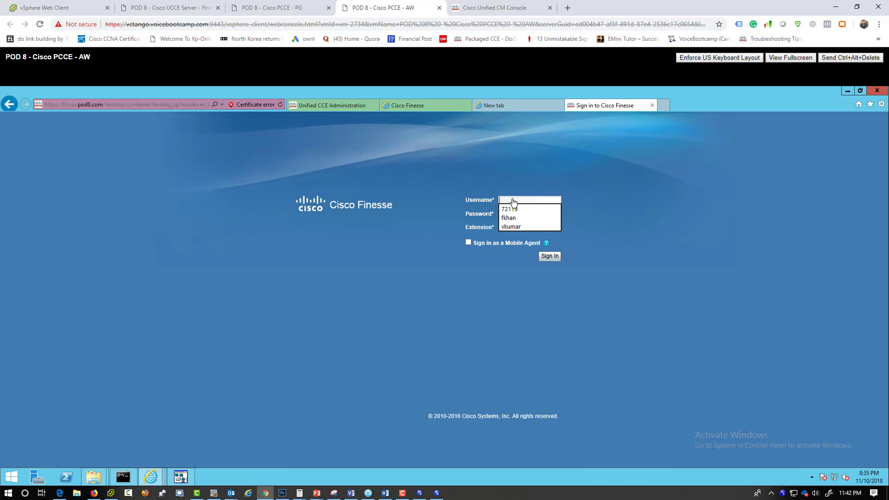
text(v)
key(Down)
key(Return)
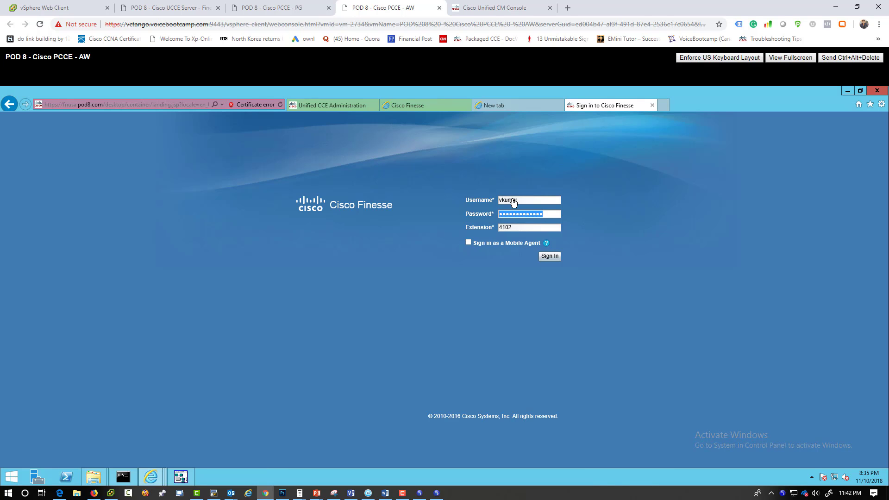
key(Return)
- Check the 4103 and 4102 softphones, close the notification server tab, and accept Finesse's certificates
click(439, 494)
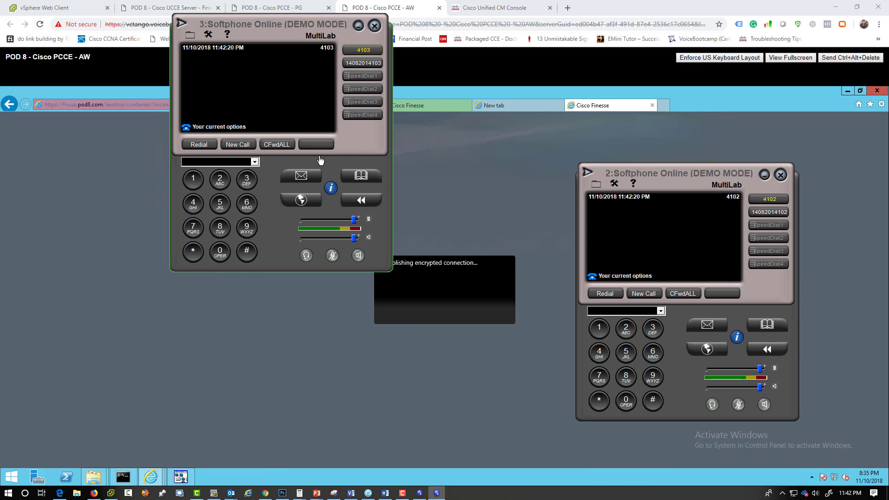
click(461, 239)
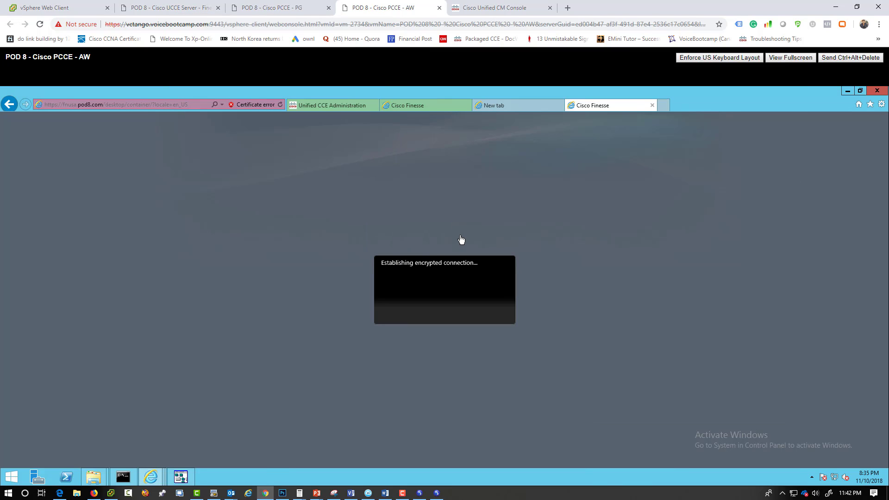
click(436, 494)
mouse_move(420, 494)
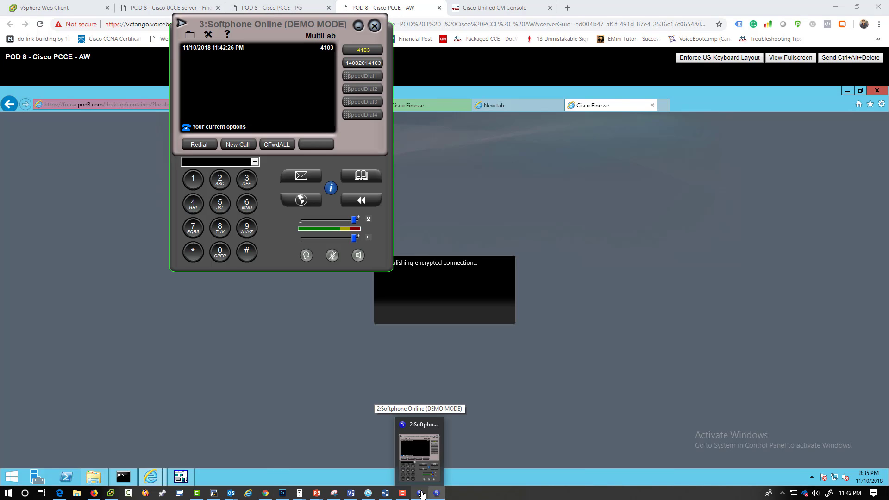
click(422, 495)
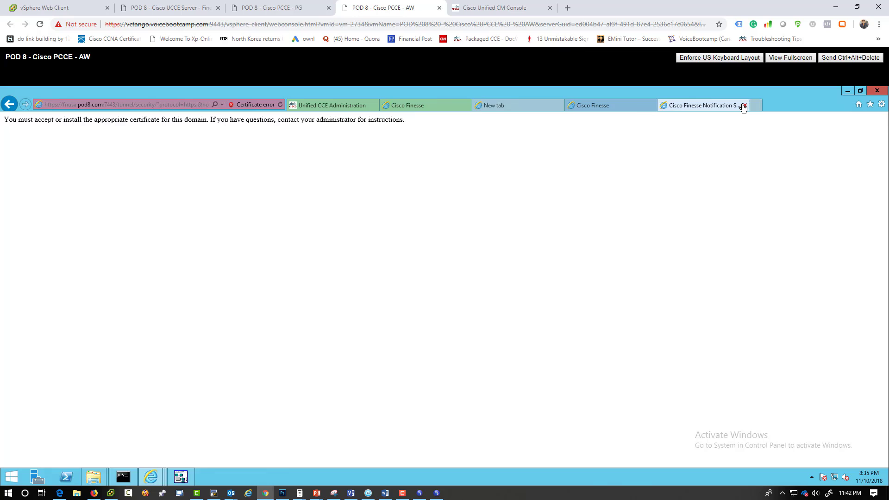
click(743, 106)
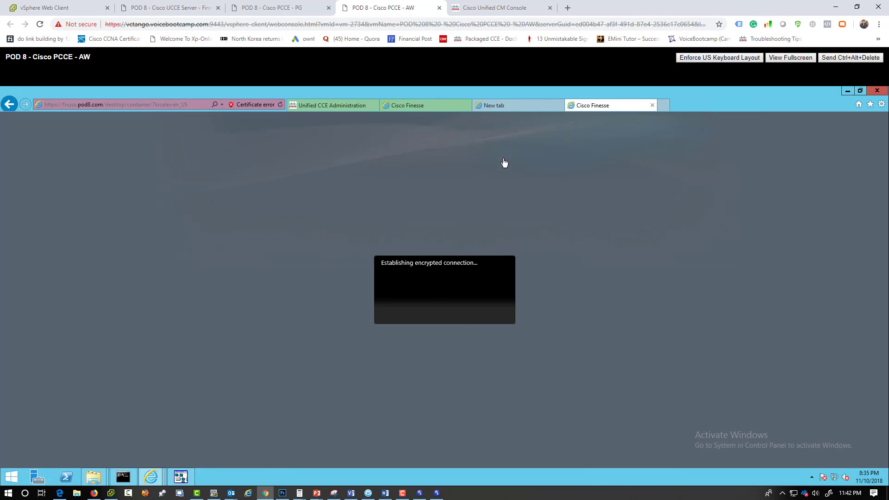
click(420, 110)
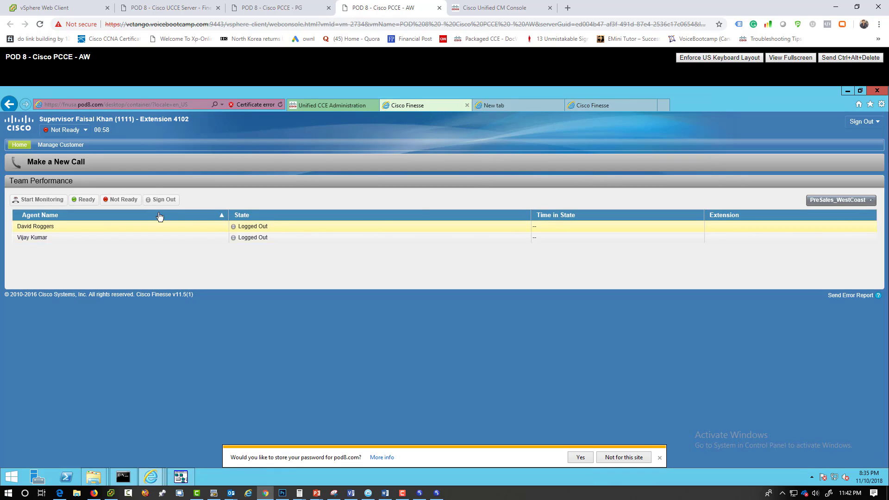
click(584, 108)
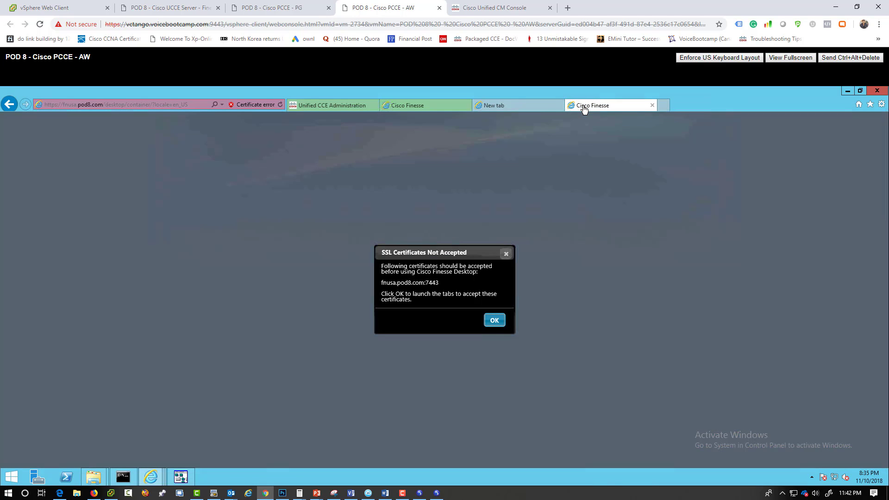
click(493, 322)
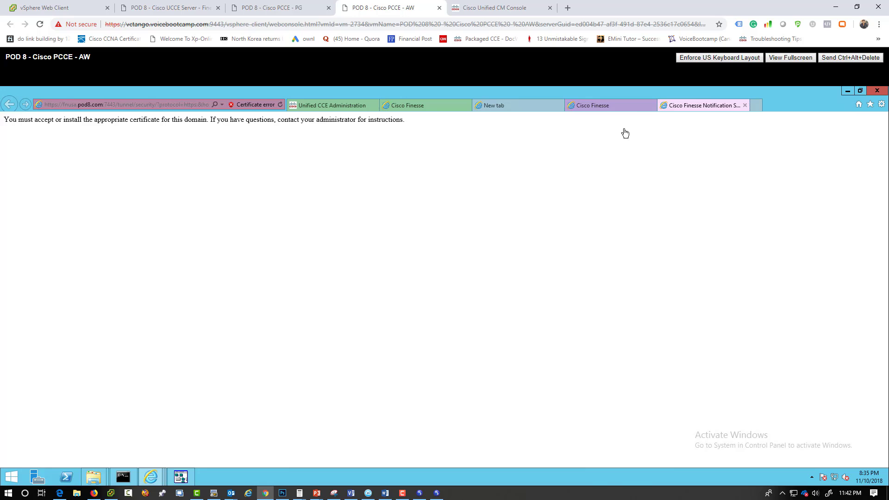
click(623, 108)
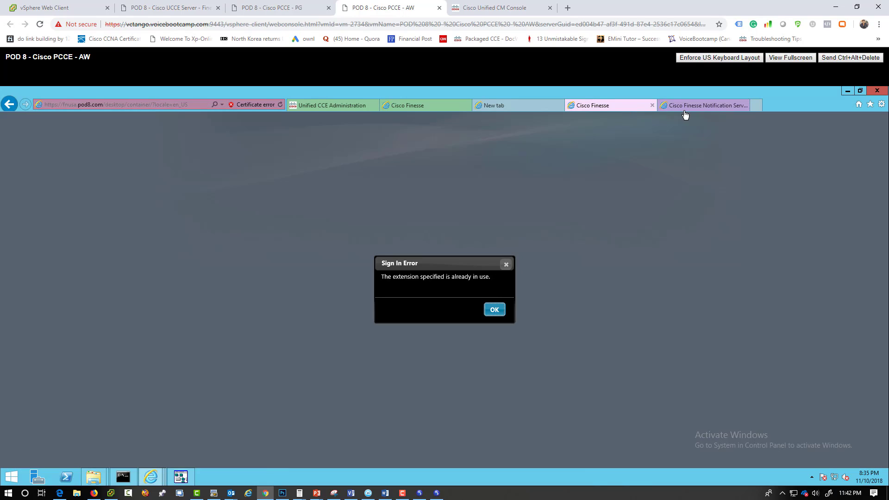
click(493, 310)
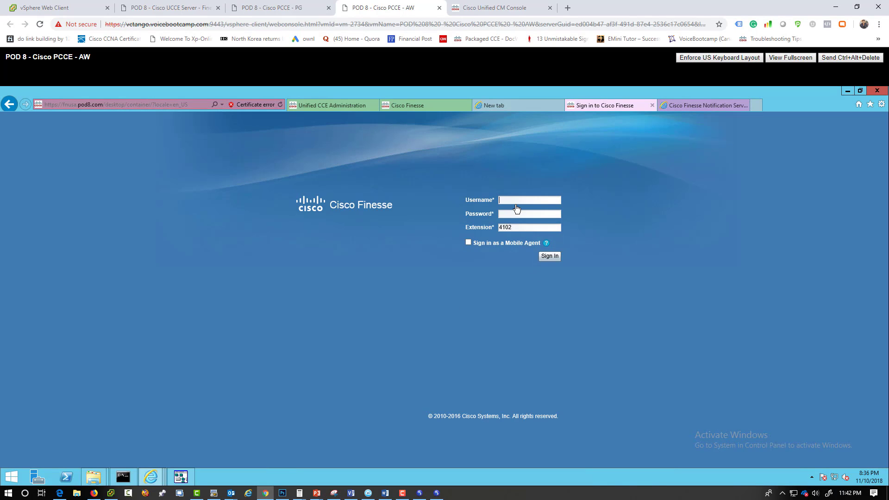
text(vagent)
key(Tab)
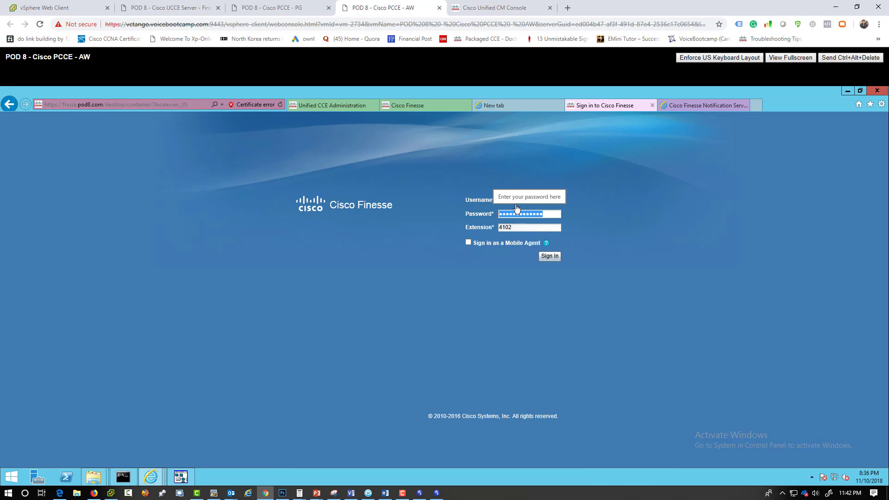
click(537, 230)
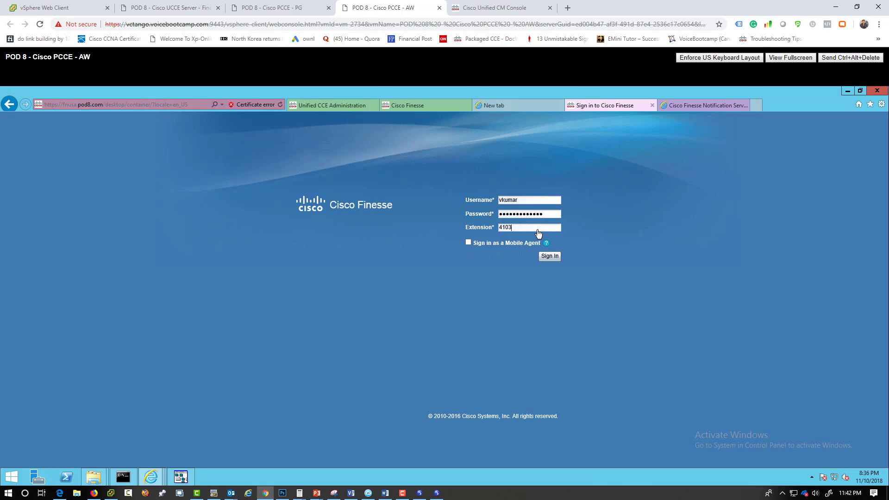
click(557, 258)
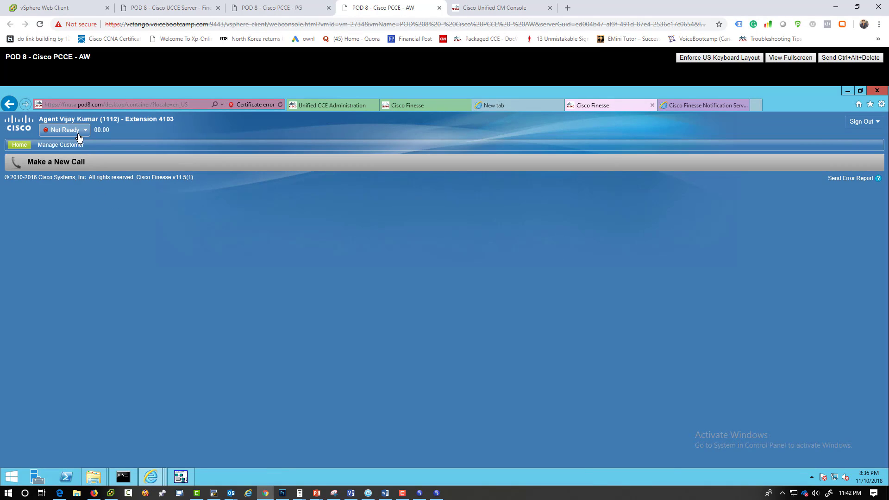
click(79, 136)
click(61, 143)
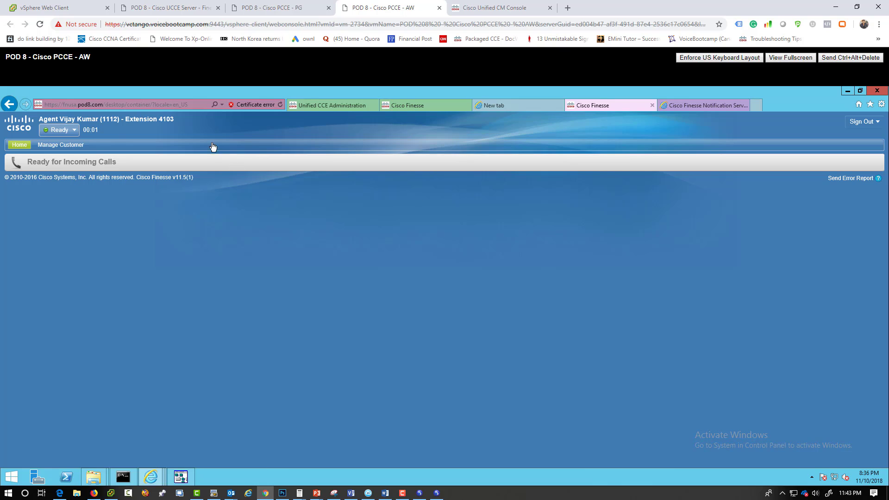
click(438, 108)
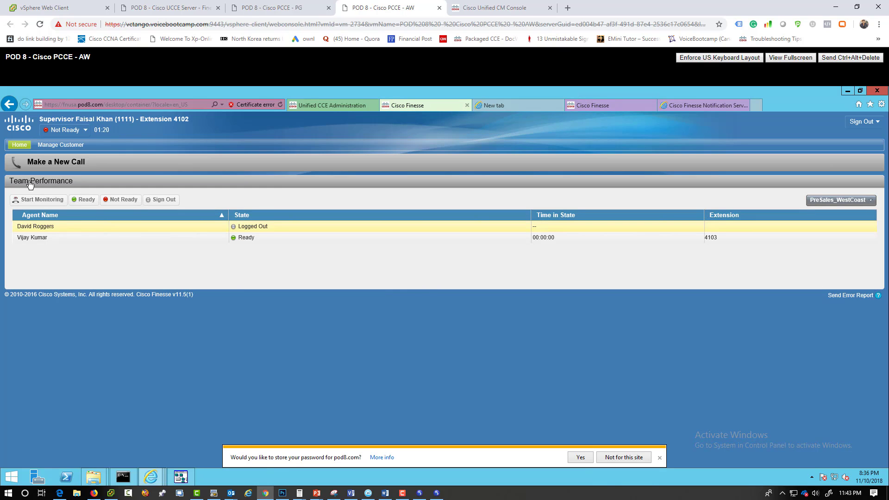
click(84, 239)
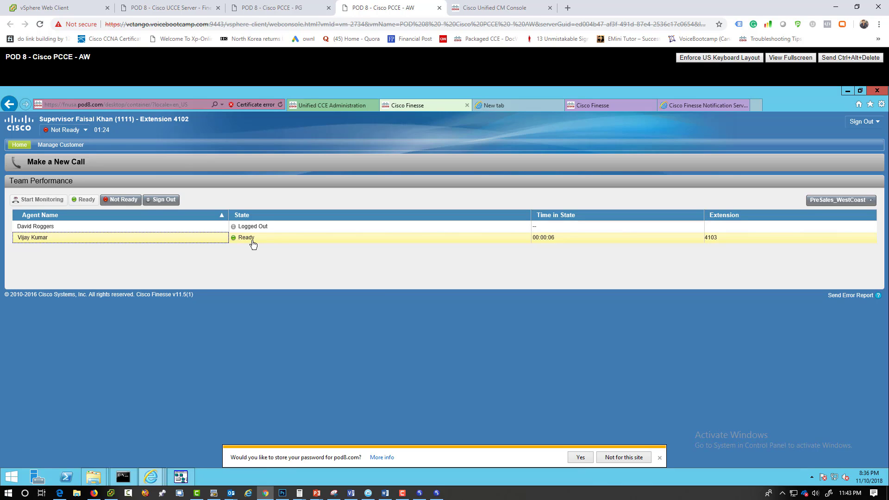
click(659, 458)
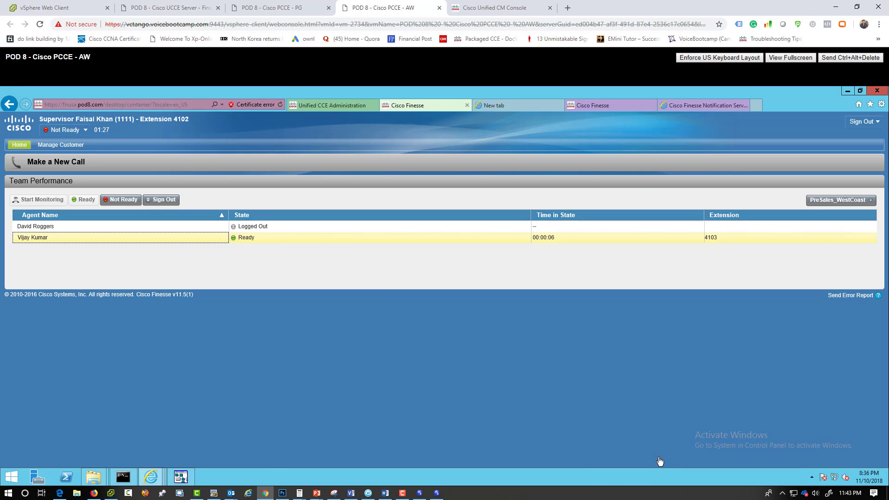
click(129, 201)
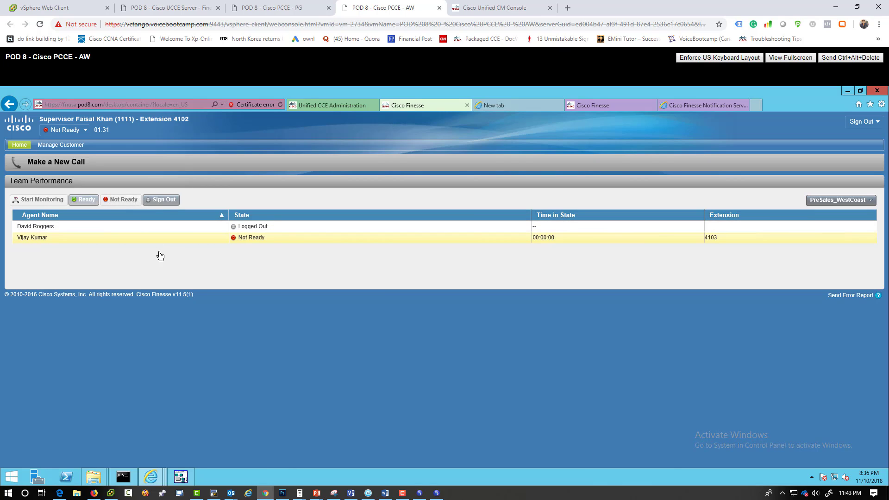
click(607, 113)
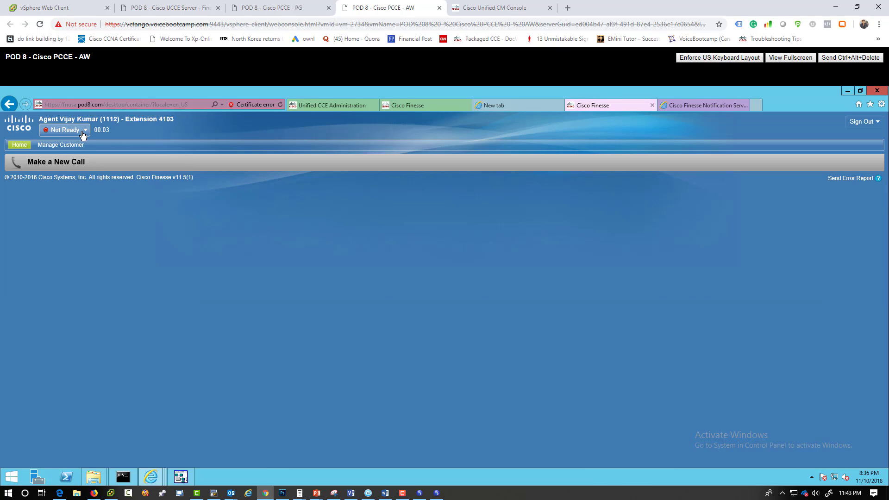
click(403, 109)
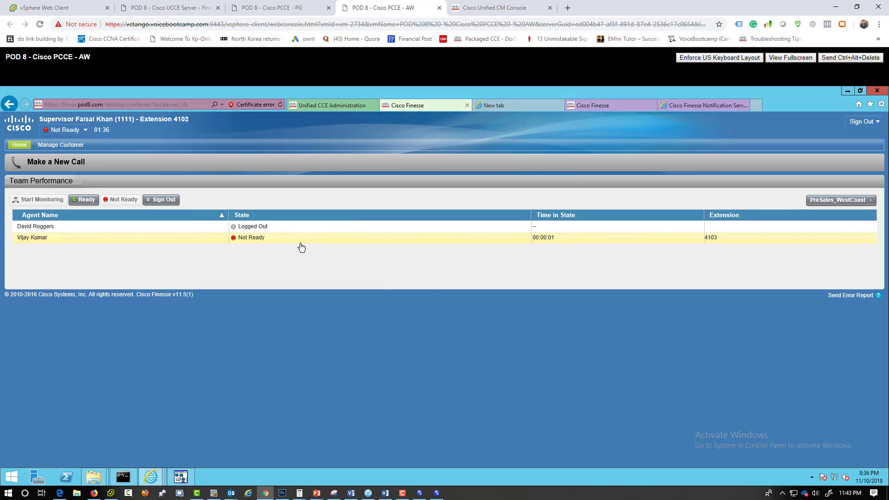
click(172, 202)
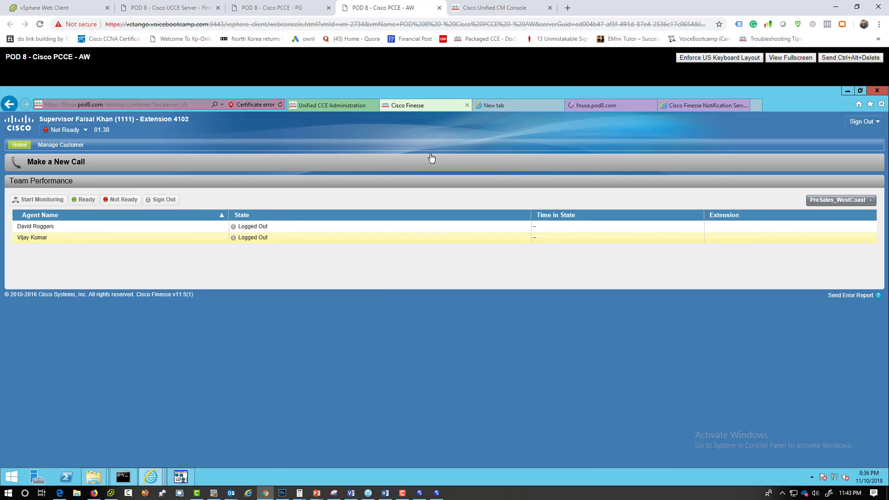
click(612, 105)
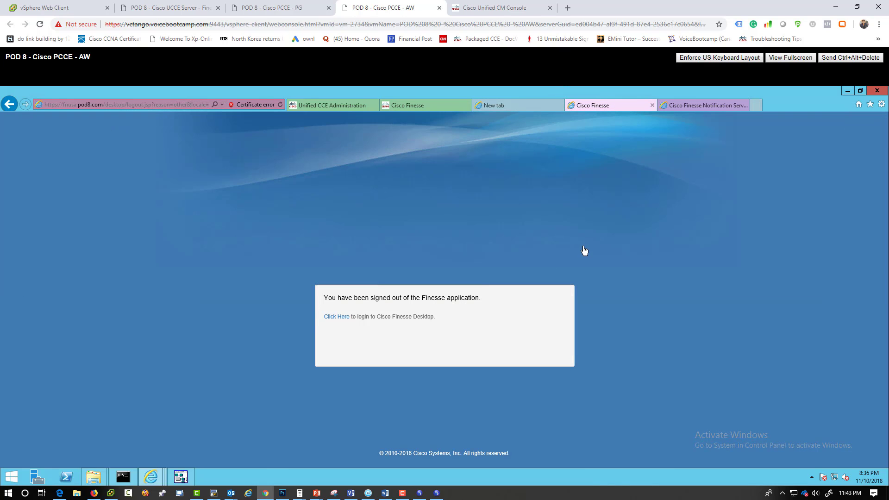